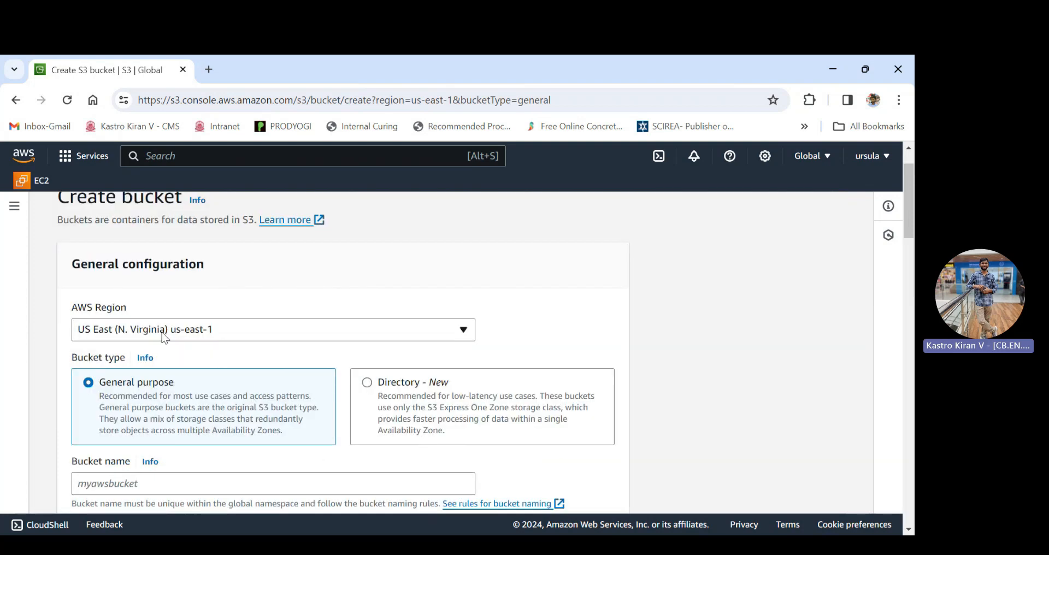
Set the new bucket's AWS Region to Asia Pacific (Mumbai) ap-south-1
scroll(217, 357, down, 3)
scroll(66, 282, up, 1)
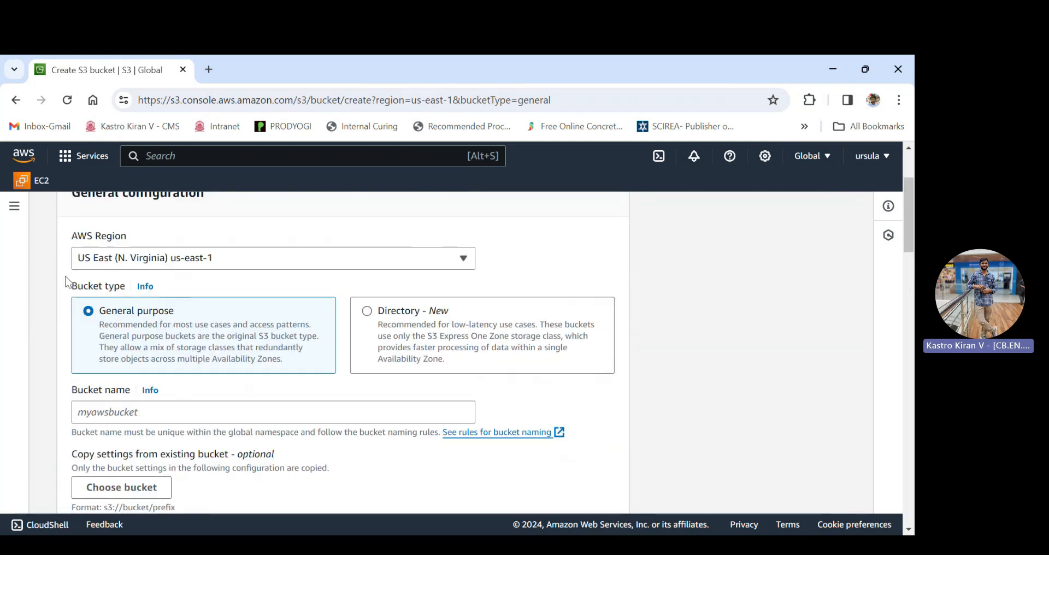
click(157, 259)
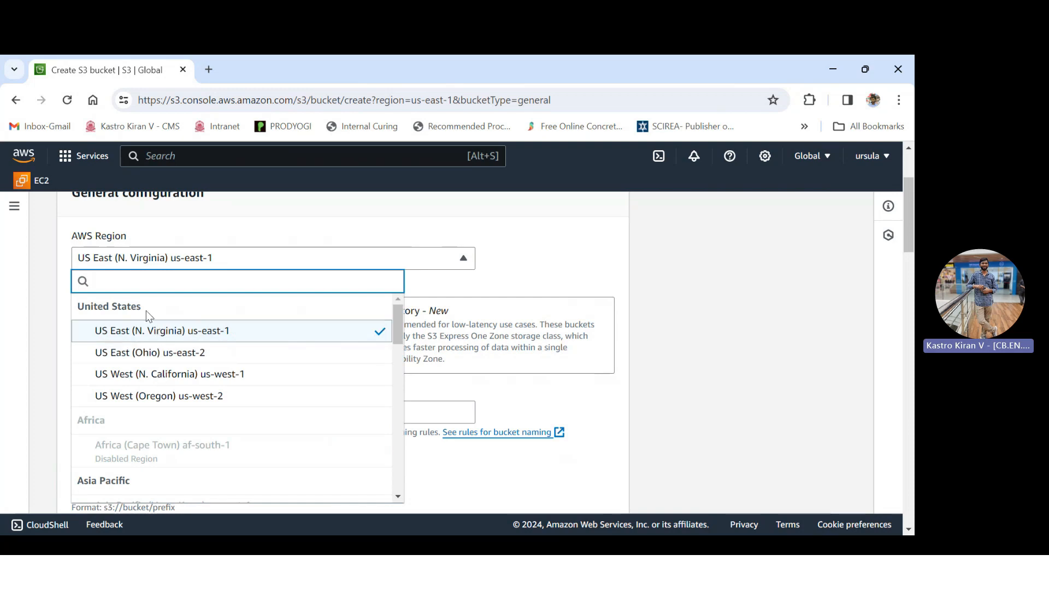
scroll(179, 349, down, 5)
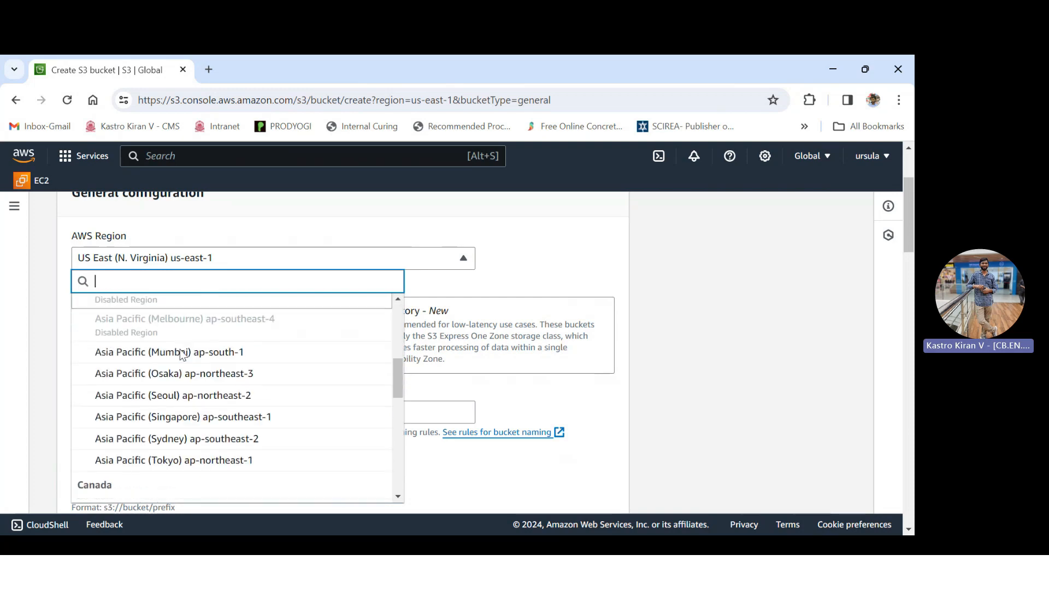
click(178, 353)
Name the bucket "source-bucket-" followed by the owner's first name
click(143, 304)
text(sour)
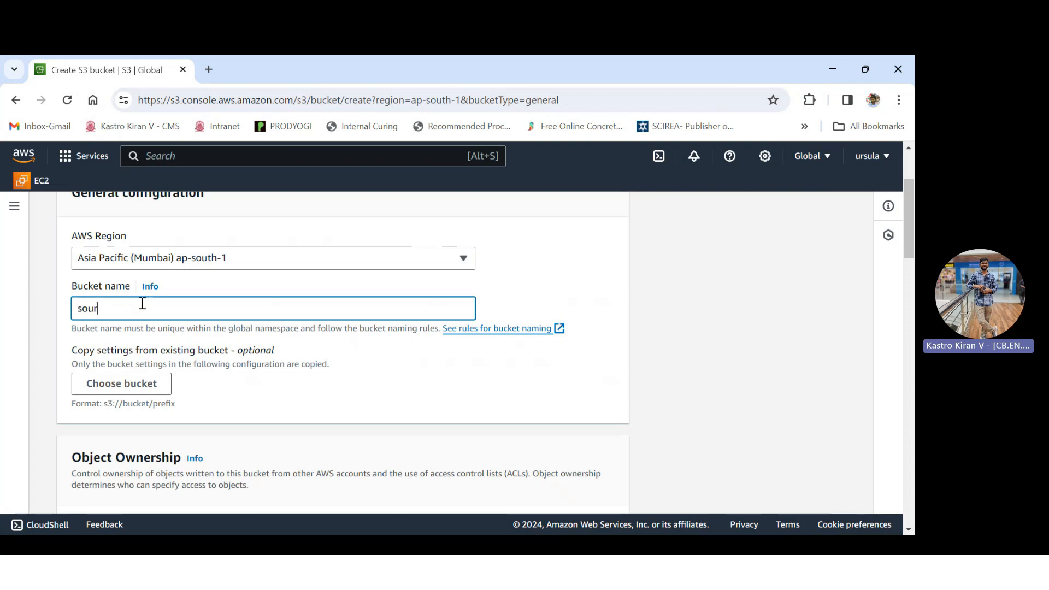
text(ce-bucket)
drag(147, 311, 115, 315)
click(190, 310)
text(-kastro)
scroll(198, 307, down, 1)
scroll(155, 250, up, 1)
key(ctrl+a)
Create the source bucket, keeping the default ownership, public access, versioning and encryption settings
scroll(158, 257, down, 1)
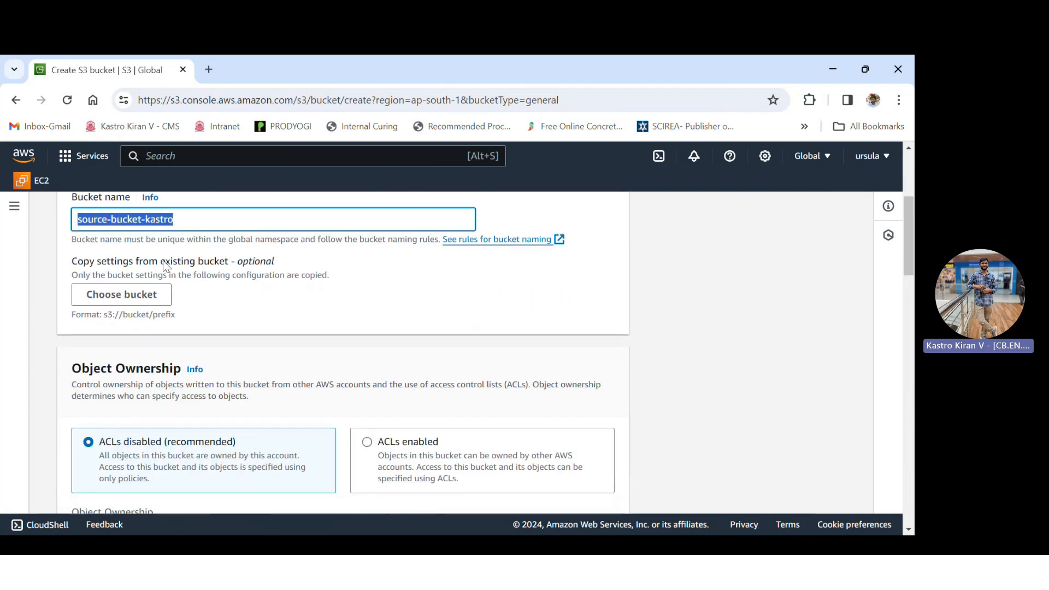
scroll(167, 266, down, 2)
scroll(163, 268, down, 2)
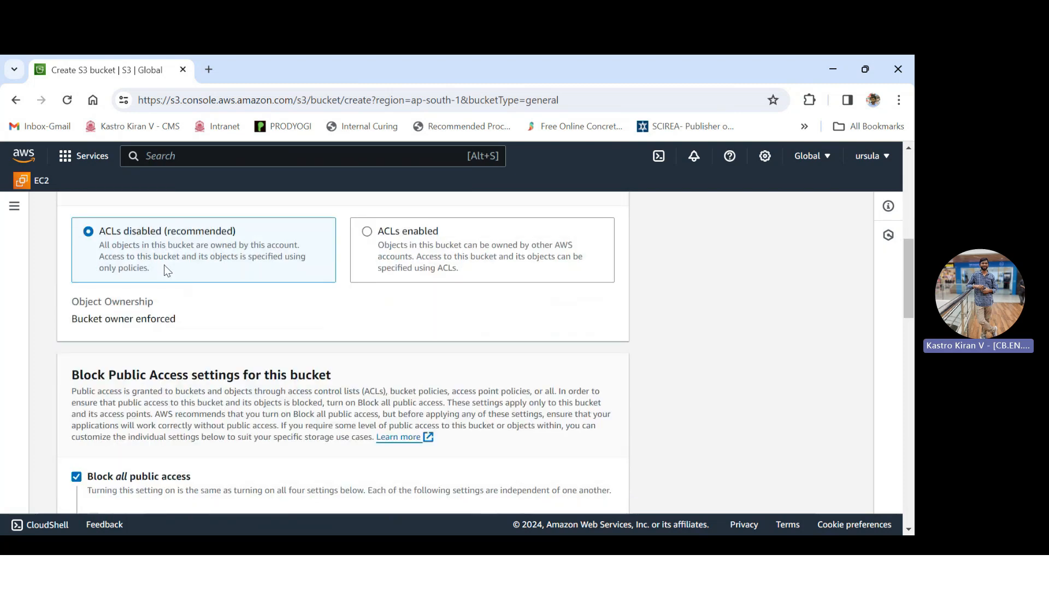
scroll(164, 267, down, 10)
scroll(195, 322, down, 10)
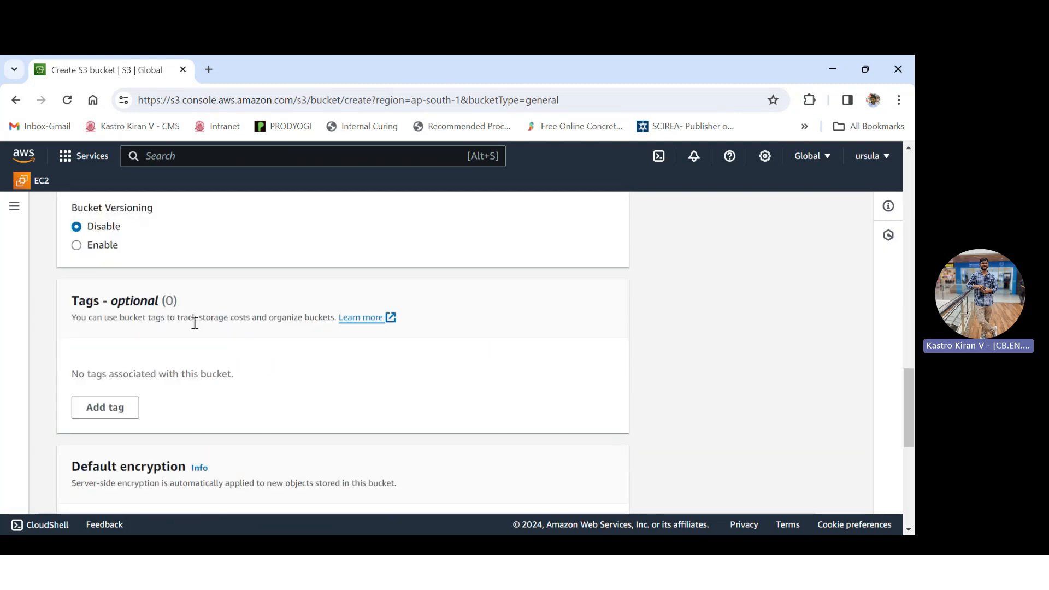
click(569, 486)
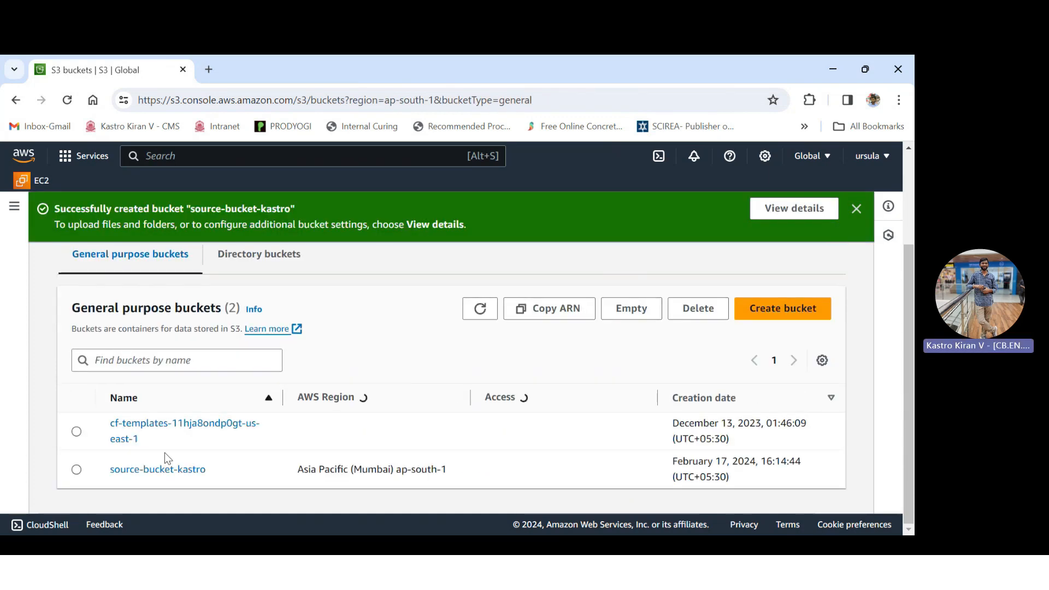
Start a second bucket by reusing the source bucket's name, replacing "source" with "destination"
drag(216, 477, 107, 471)
key(ctrl+c)
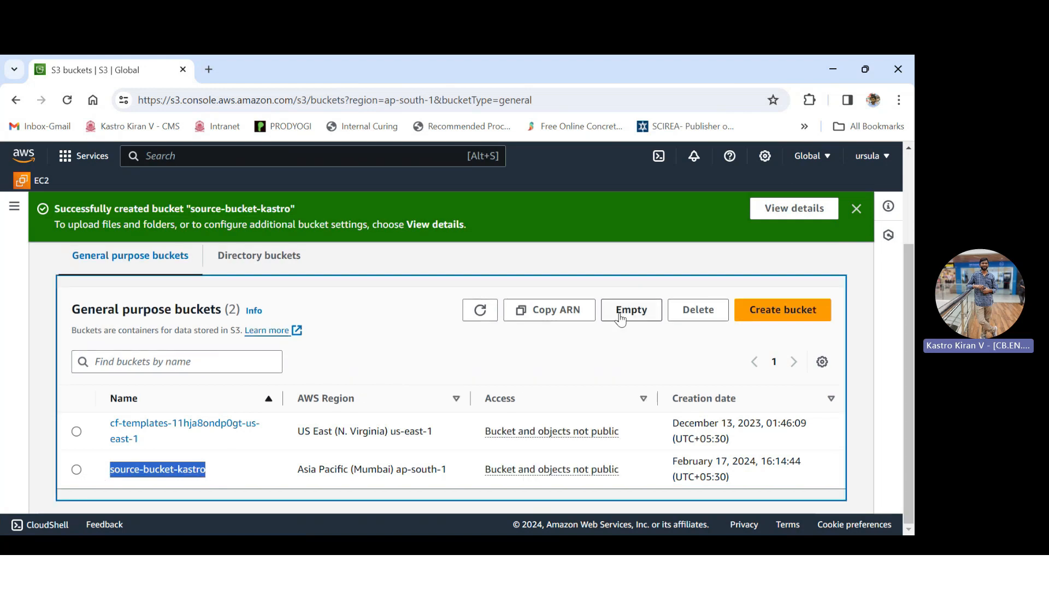
click(749, 310)
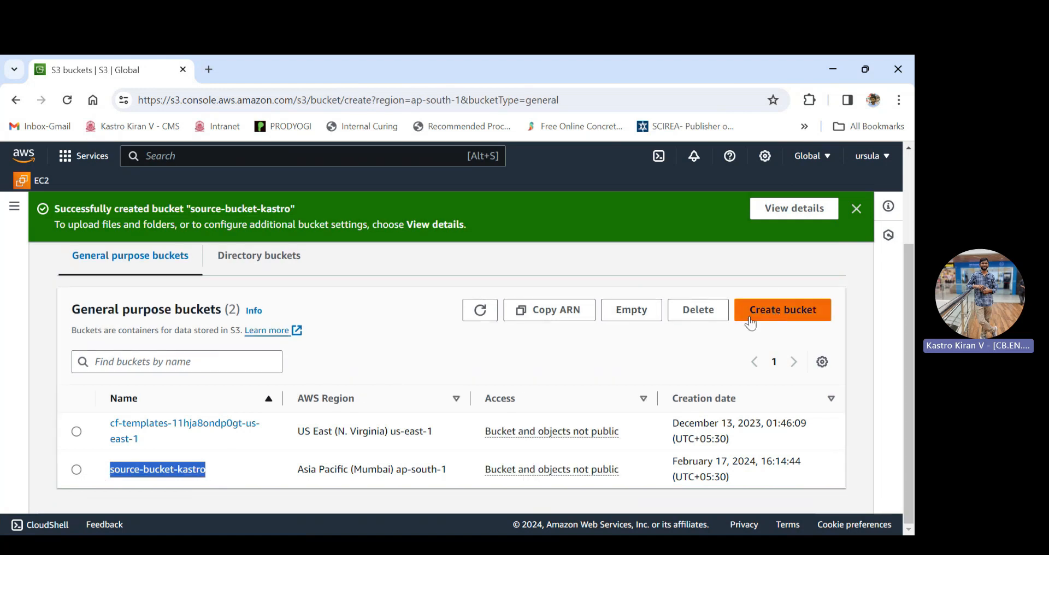
click(241, 309)
key(ctrl+v)
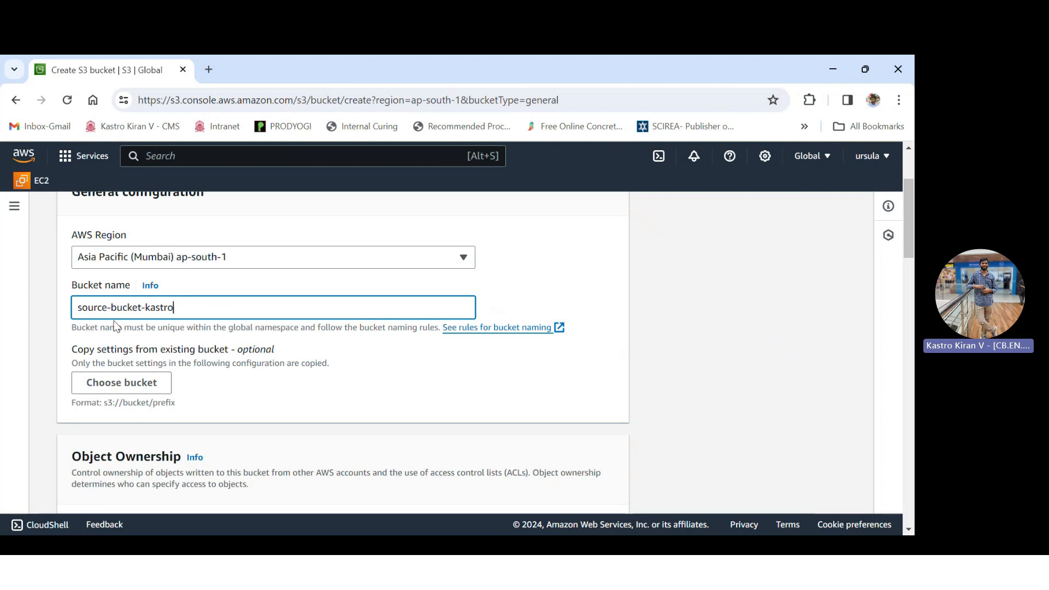
drag(107, 308, 8, 311)
key(BackSpace)
text(destinatio)
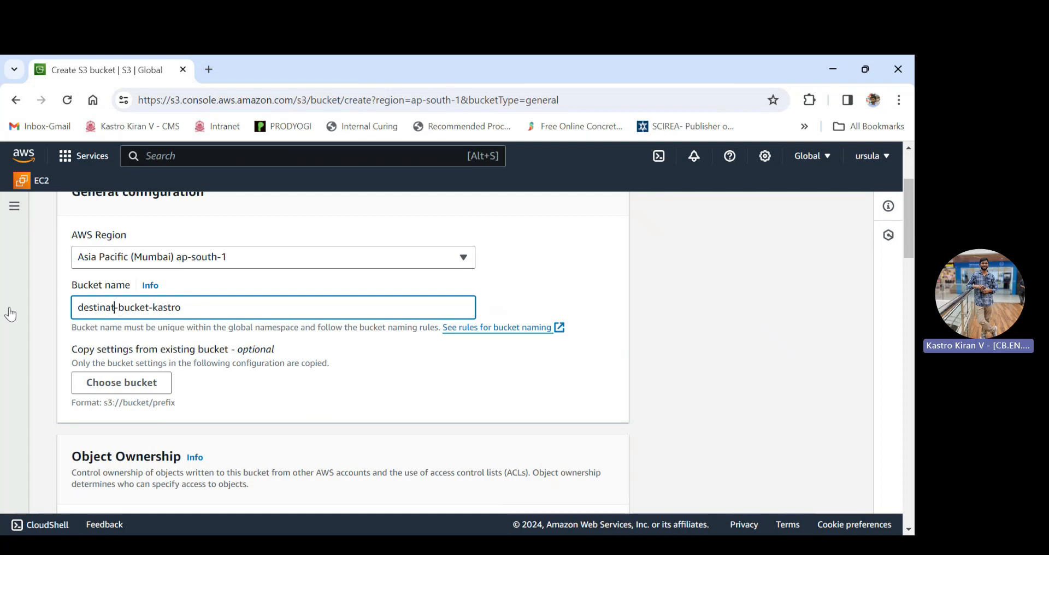
text(n)
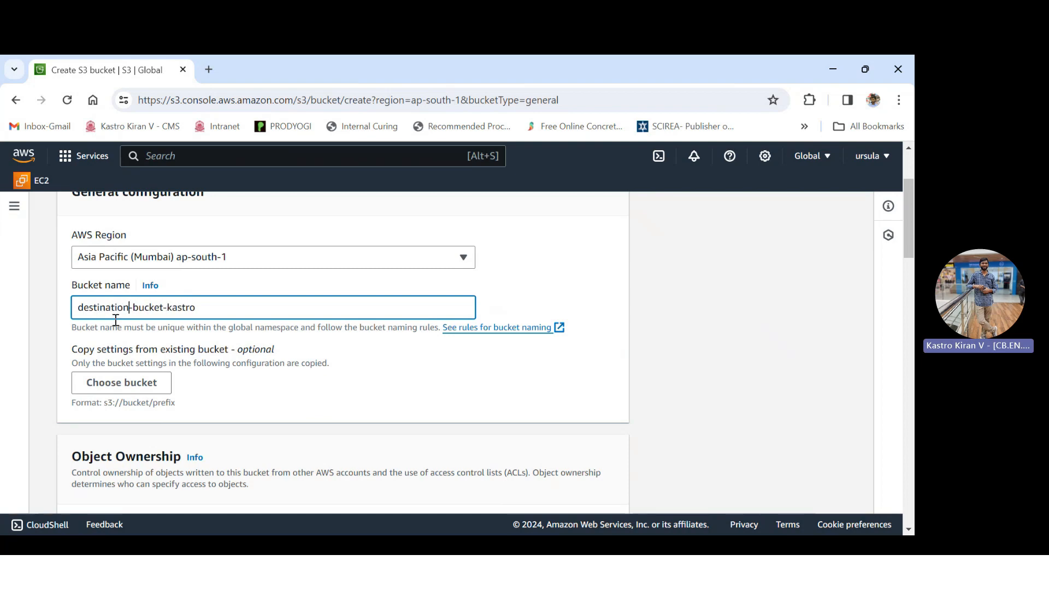
Create the destination bucket with the default settings and dismiss the success notification
scroll(136, 331, down, 15)
scroll(147, 347, up, 2)
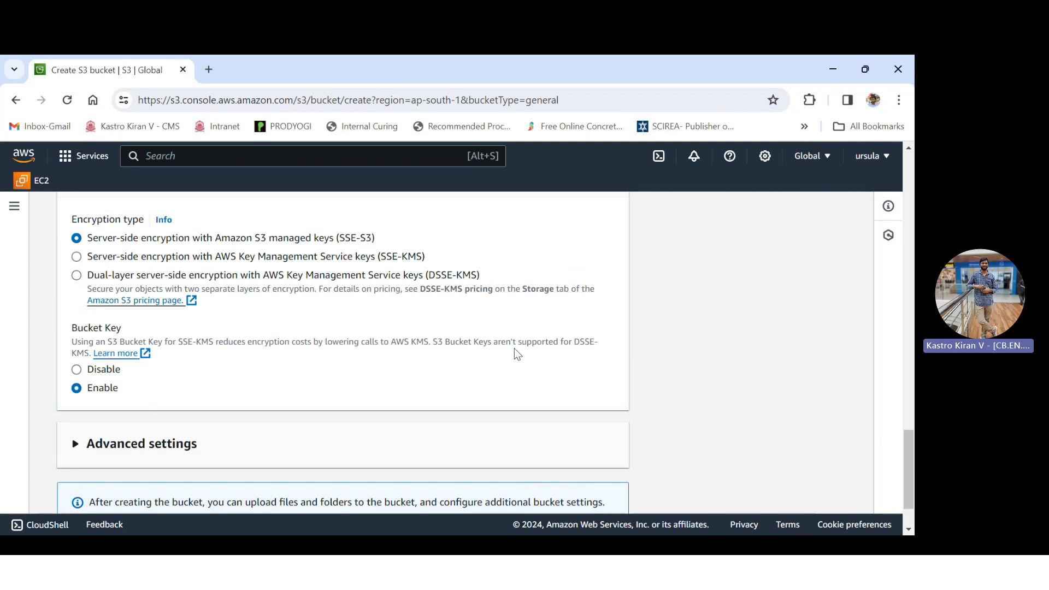
scroll(517, 354, down, 2)
click(589, 488)
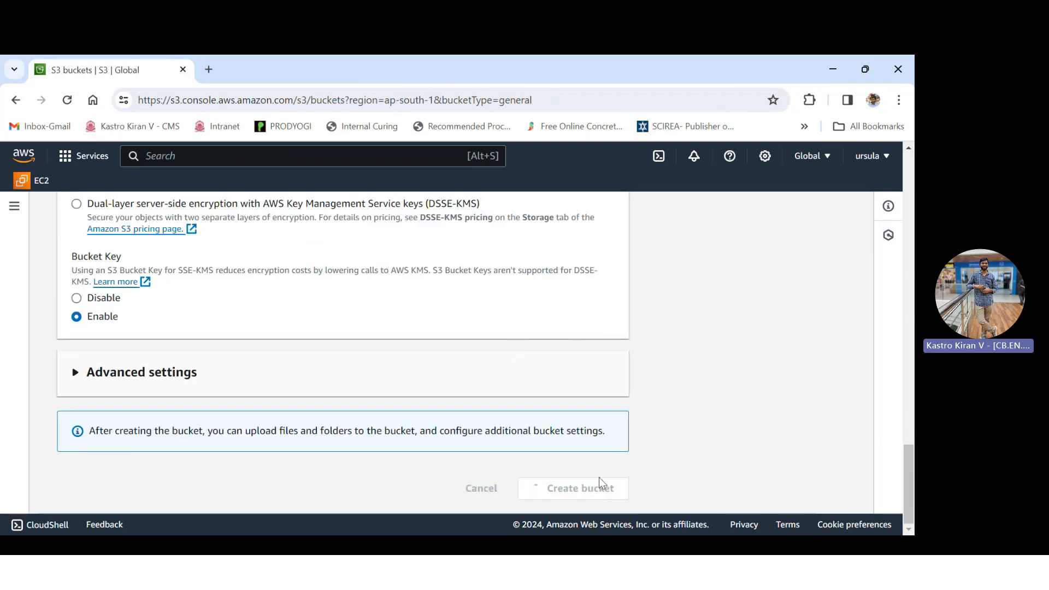
click(857, 208)
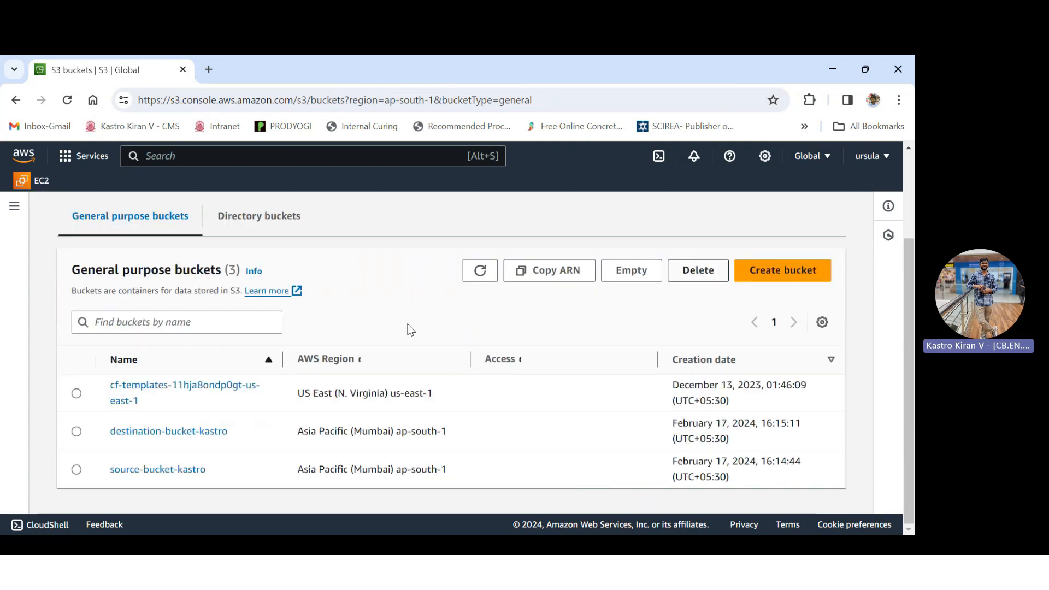
drag(232, 432, 107, 432)
click(203, 468)
drag(203, 468, 109, 471)
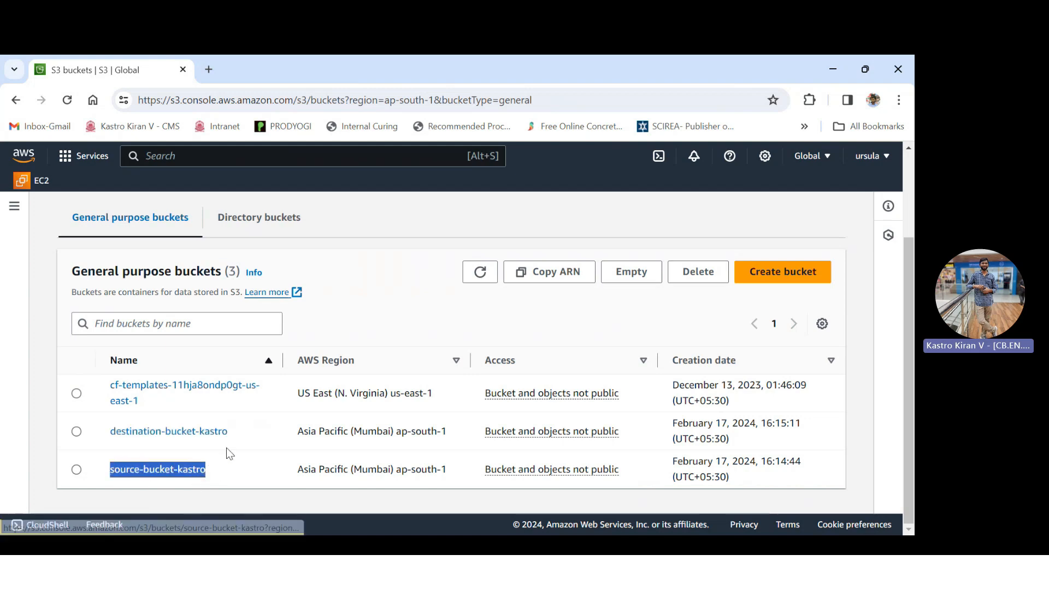
drag(232, 431, 109, 433)
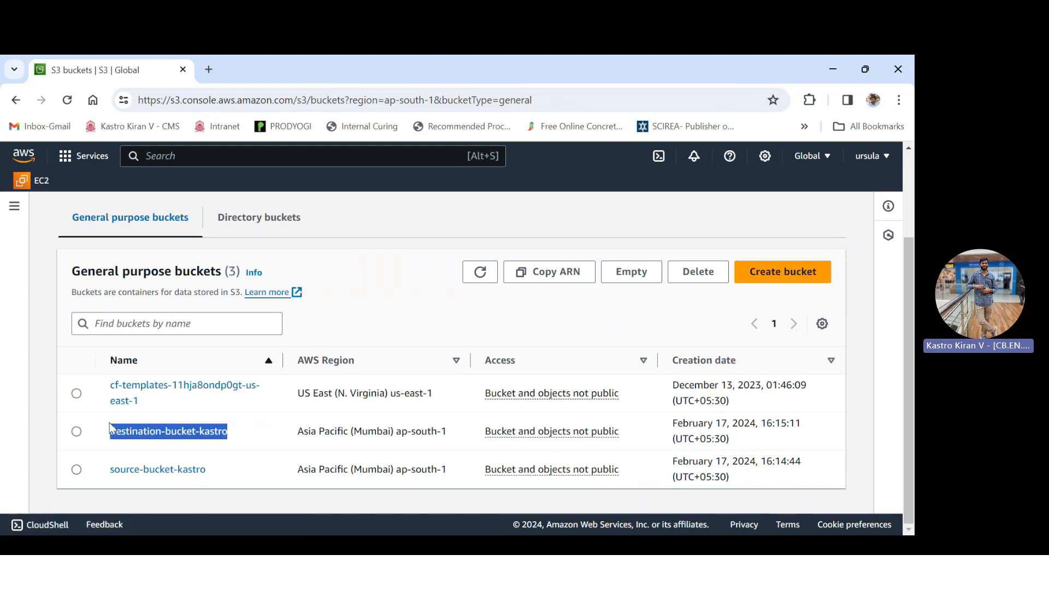
Search the AWS services for "datasync" and open the DataSync console
click(183, 153)
text(data)
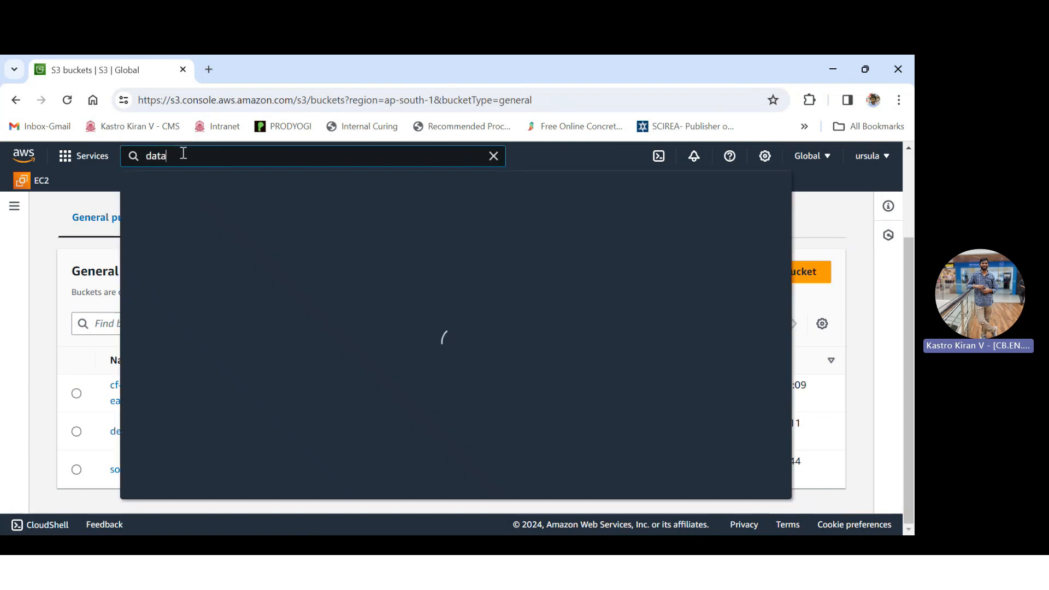
text(sync)
key(Return)
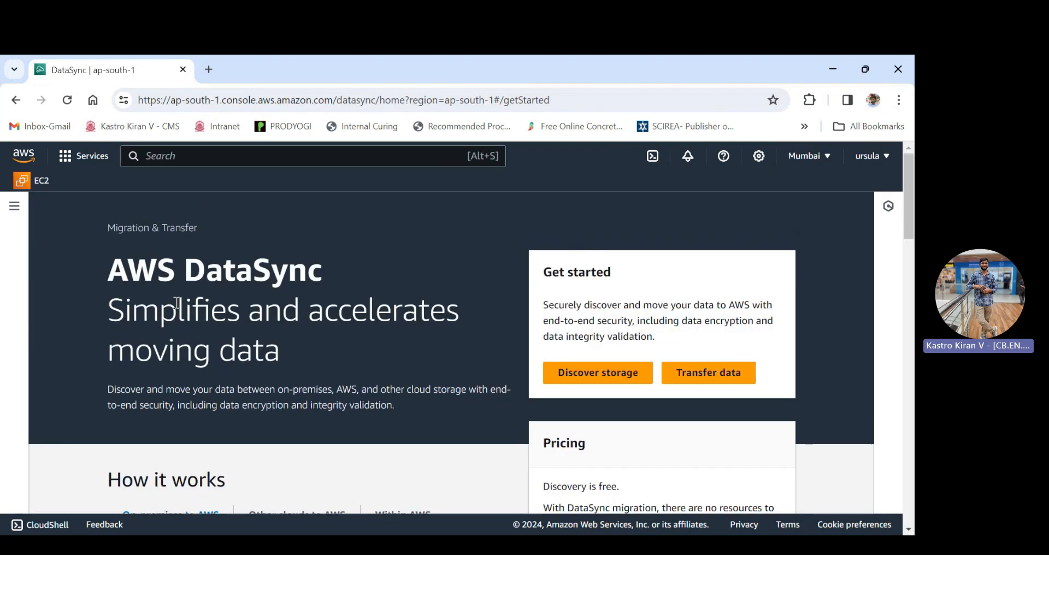
Examine the DataSync landing page and check the console's region selection
drag(111, 268, 353, 271)
click(353, 271)
double_click(194, 270)
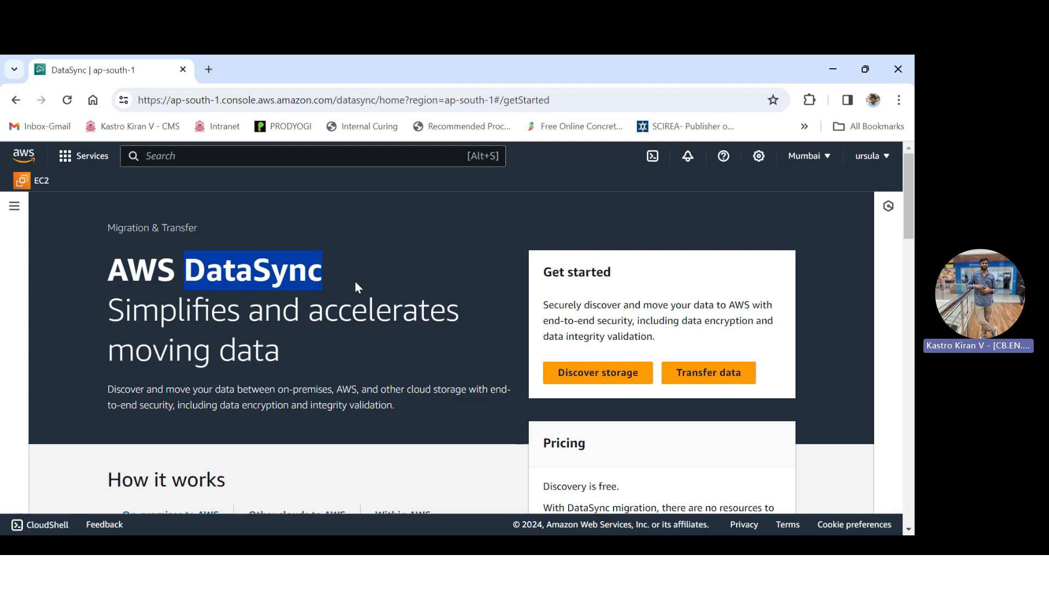
click(767, 184)
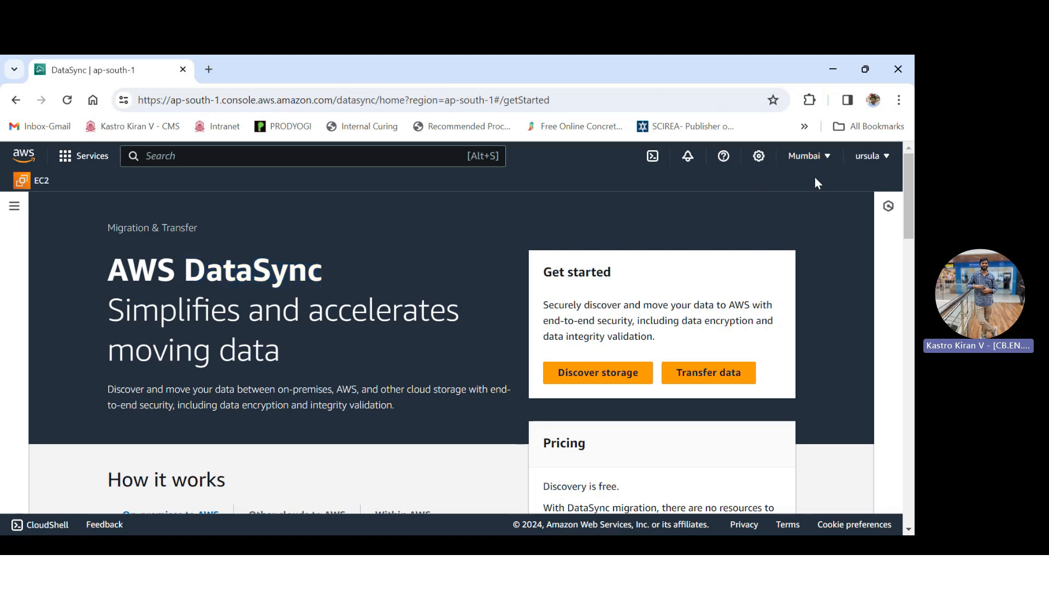
double_click(189, 276)
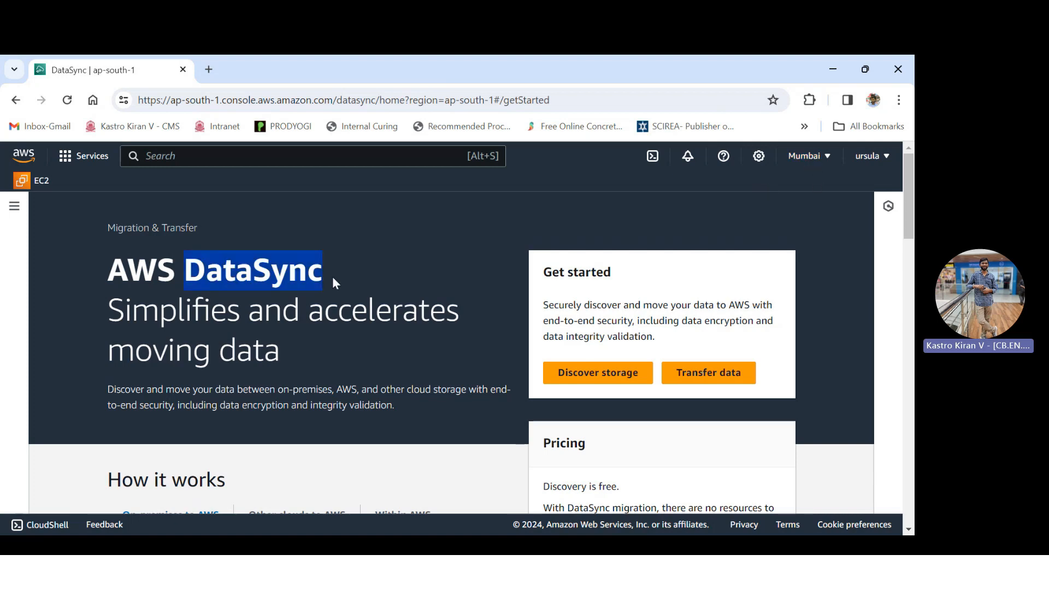
click(814, 158)
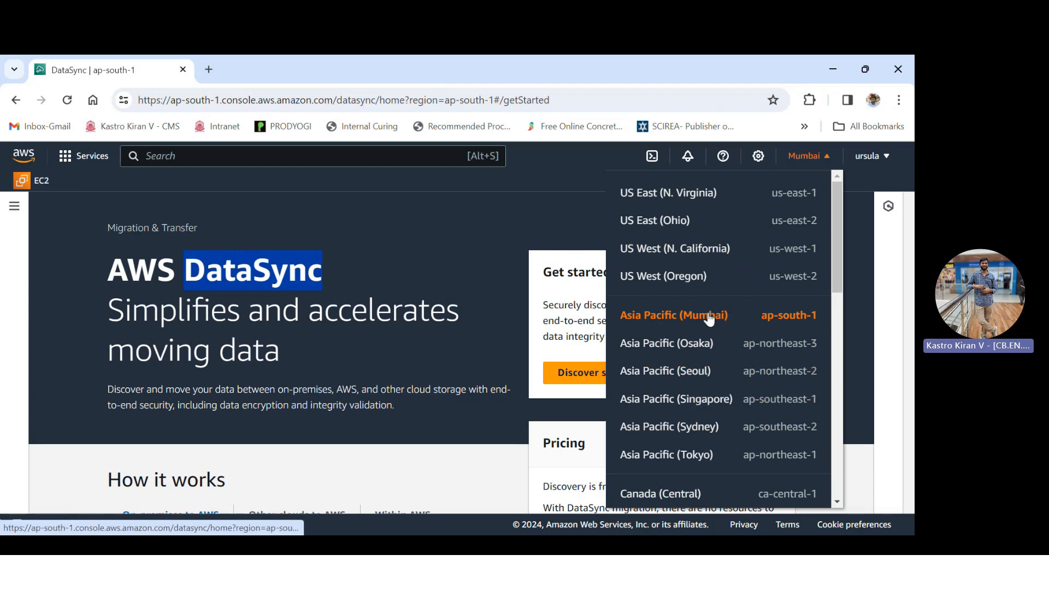
click(861, 316)
click(809, 158)
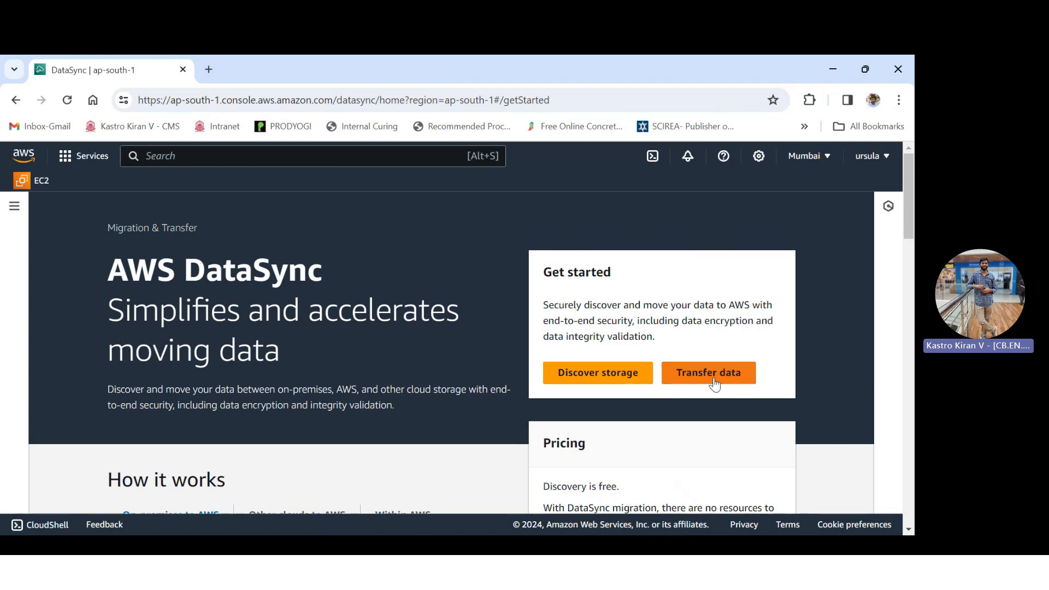
Open the DataSync data transfer tasks and start creating a new task
click(713, 383)
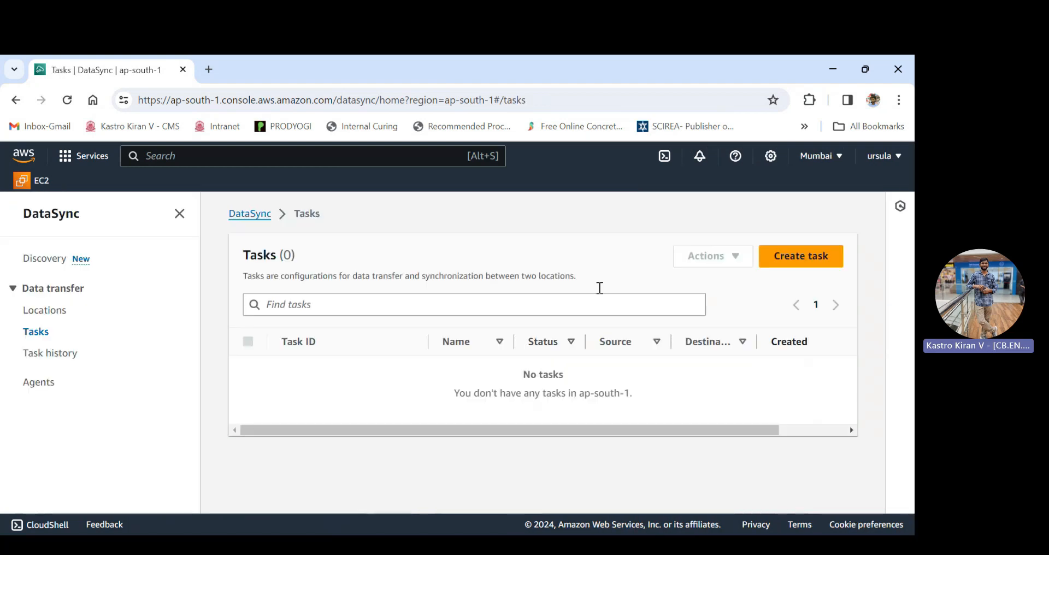
click(812, 265)
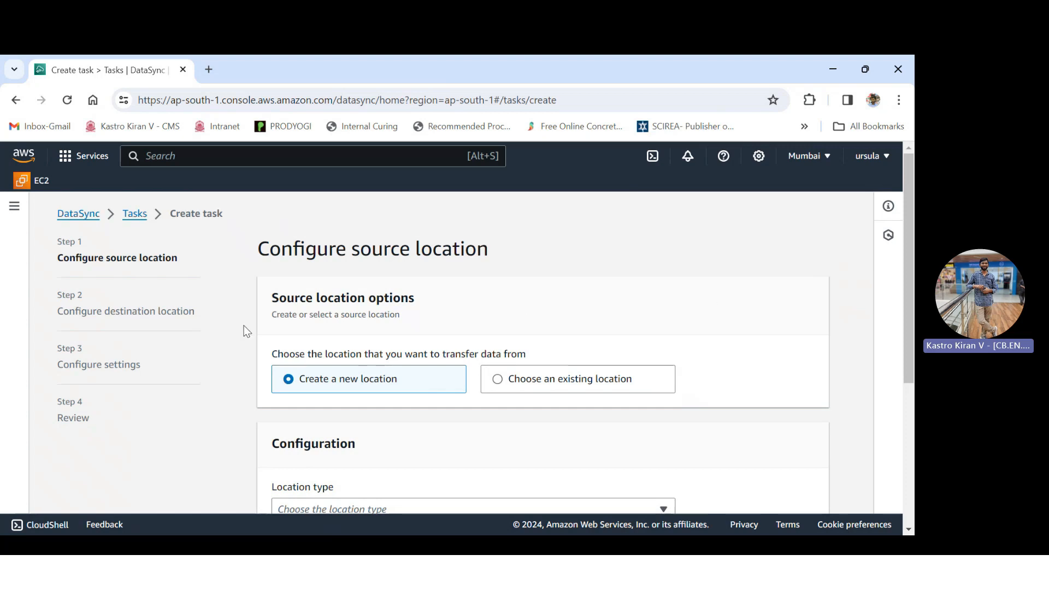
Review the task creation stages: source location, destination location, settings and review
drag(62, 241, 131, 418)
click(130, 417)
drag(57, 241, 150, 273)
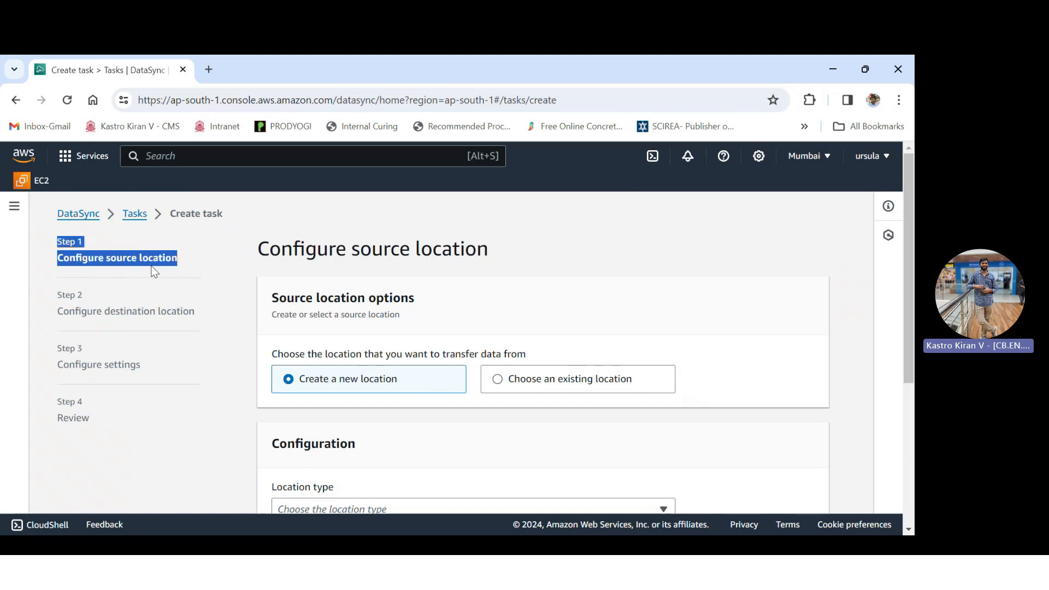
drag(56, 295, 192, 315)
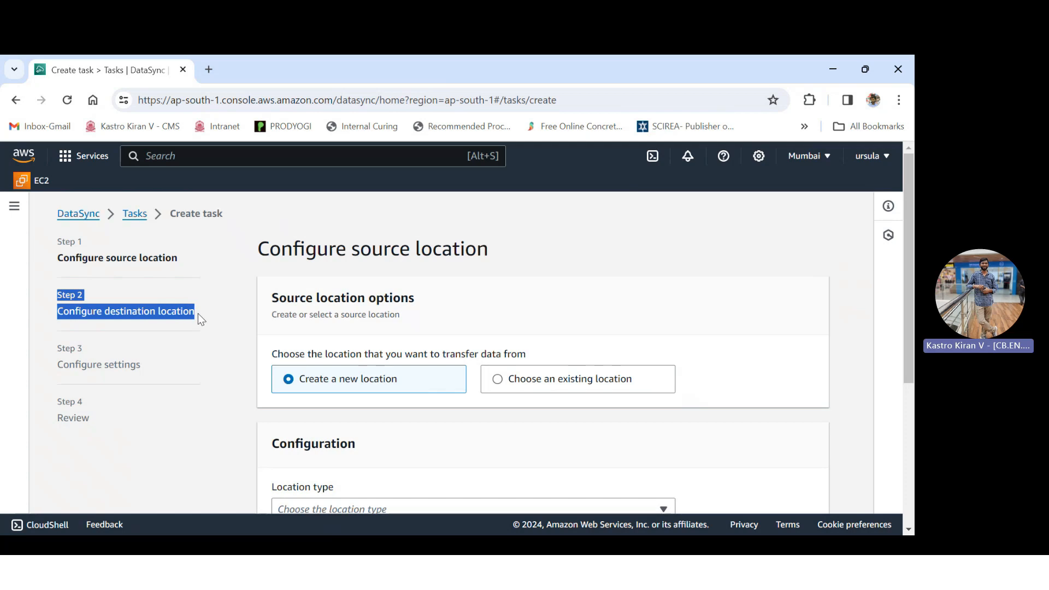
drag(54, 351, 153, 367)
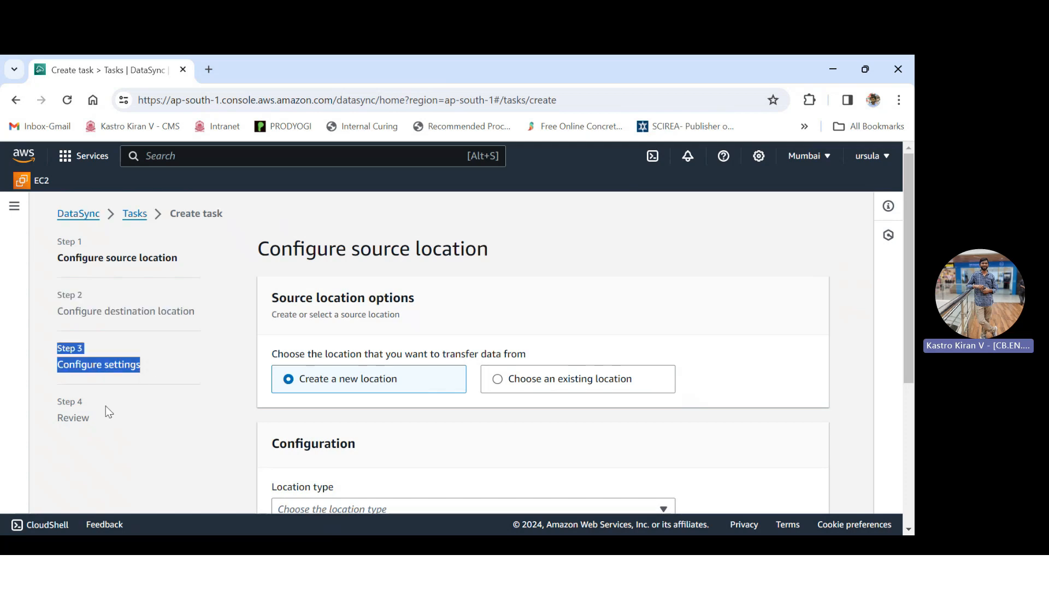
drag(106, 405, 82, 406)
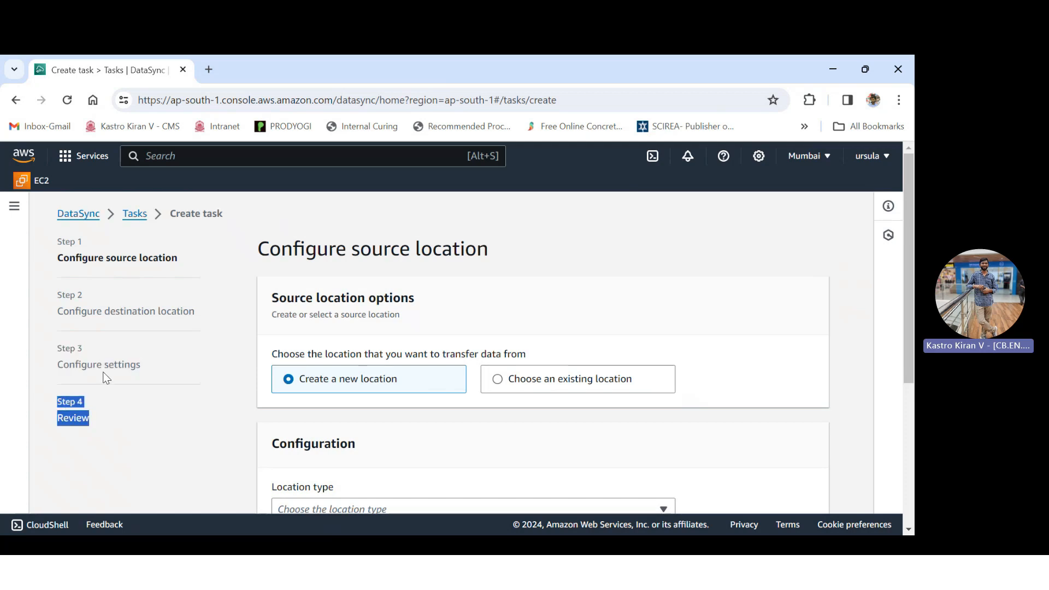
click(88, 259)
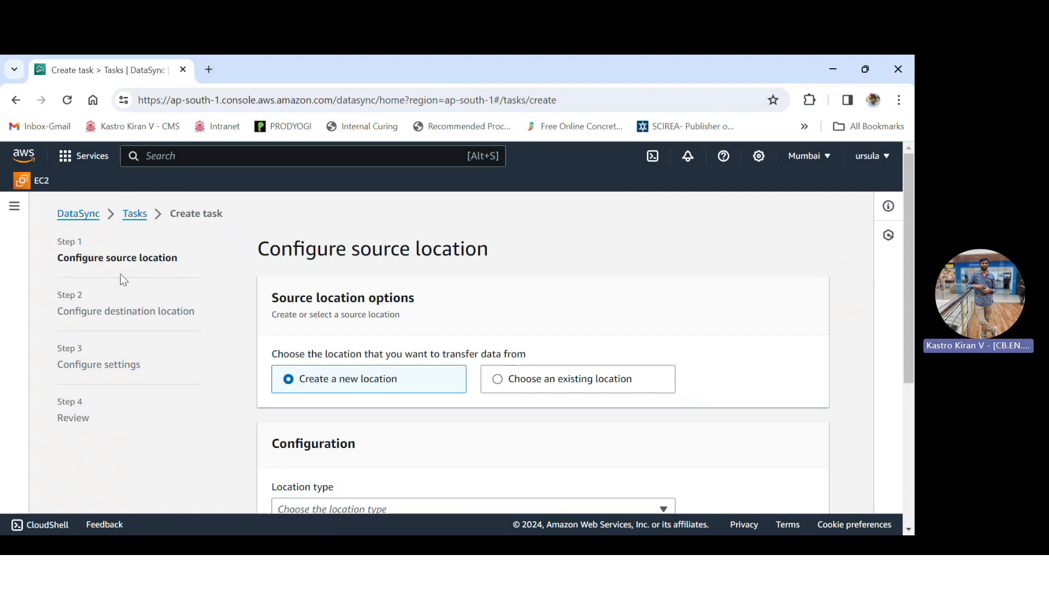
drag(106, 258, 191, 260)
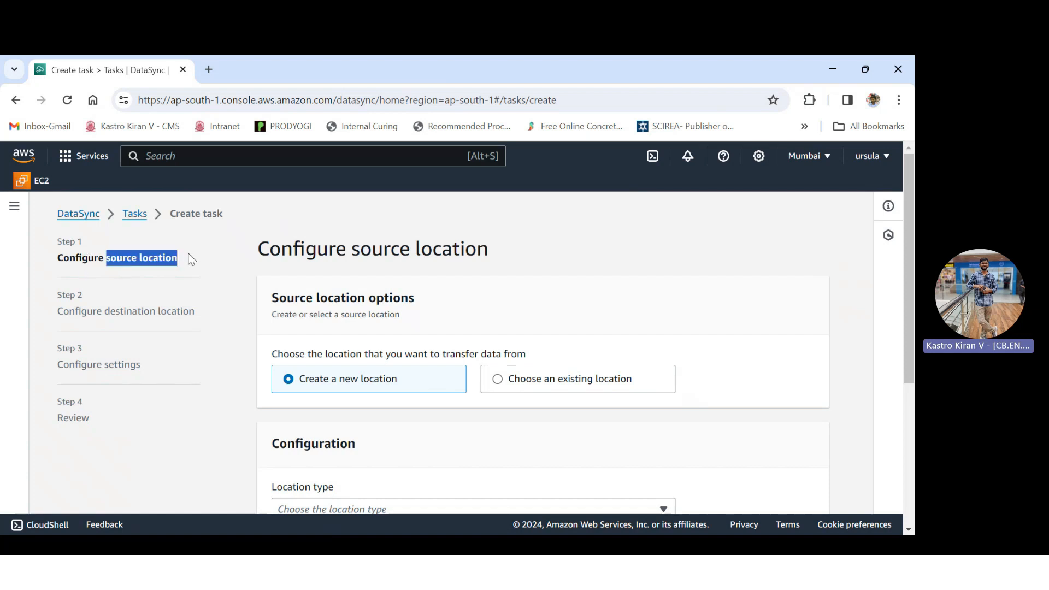
click(354, 249)
drag(256, 250, 499, 251)
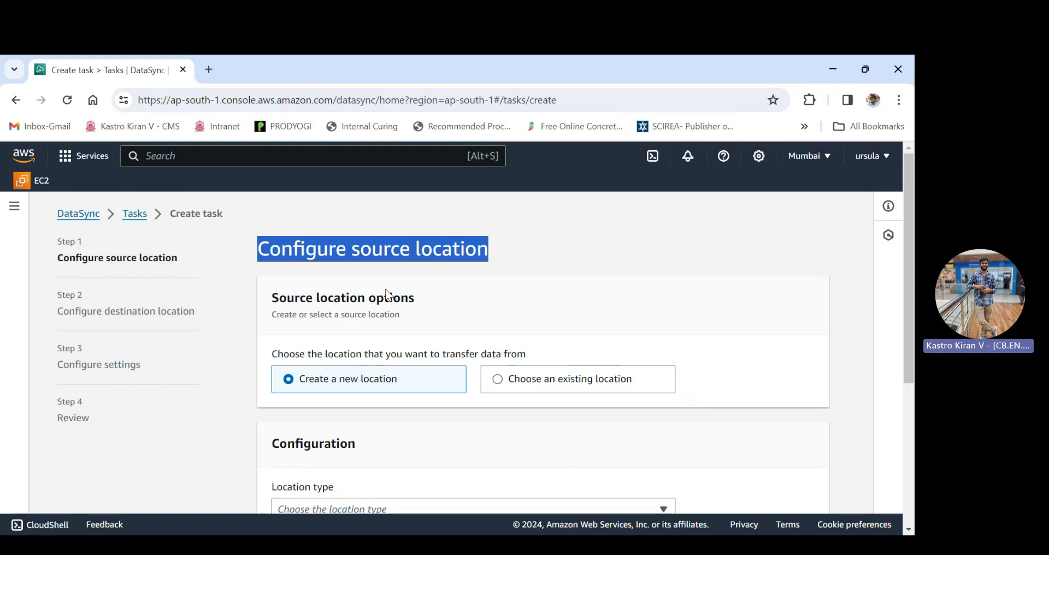
drag(103, 309, 195, 311)
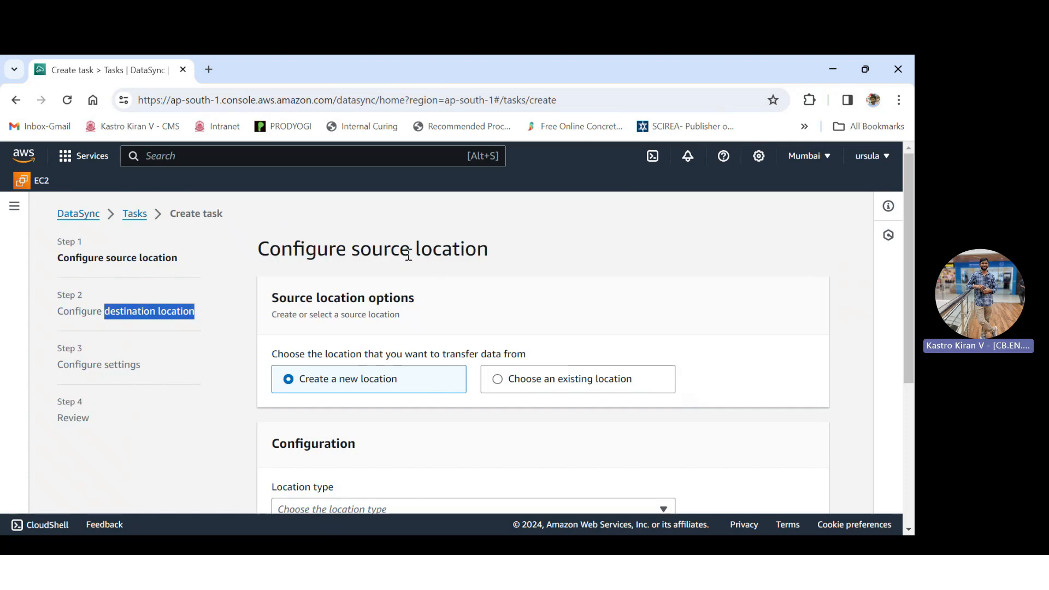
Set the location type of the new source location to Amazon S3
drag(258, 248, 490, 248)
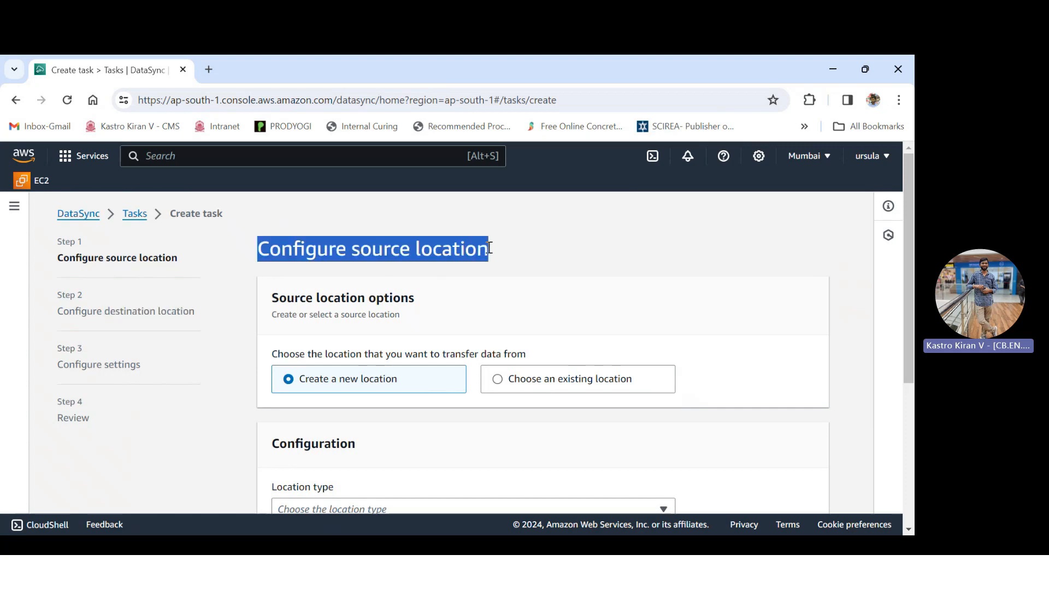
scroll(525, 253, down, 1)
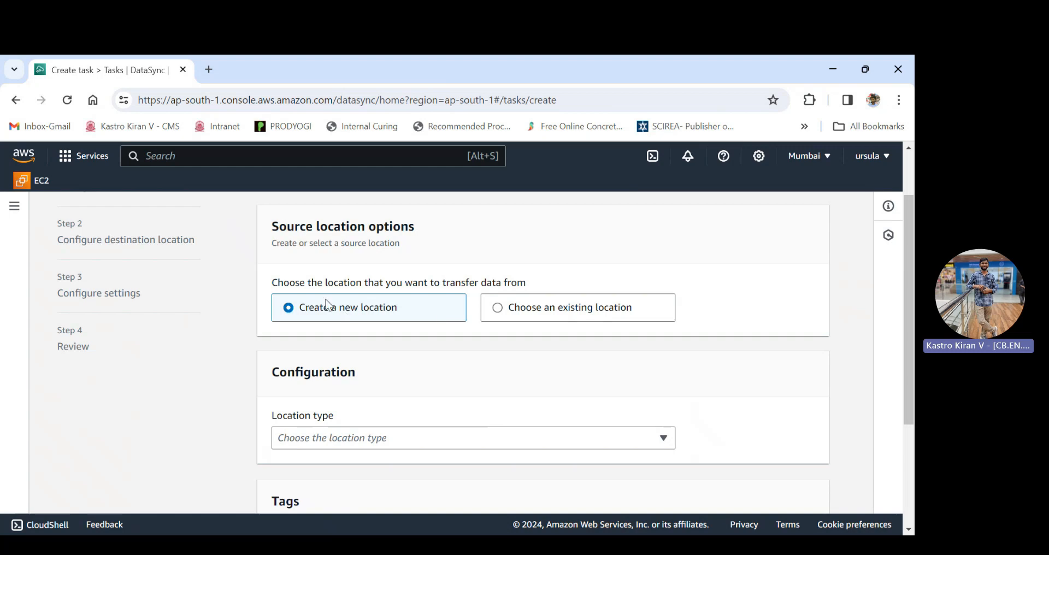
scroll(342, 309, down, 2)
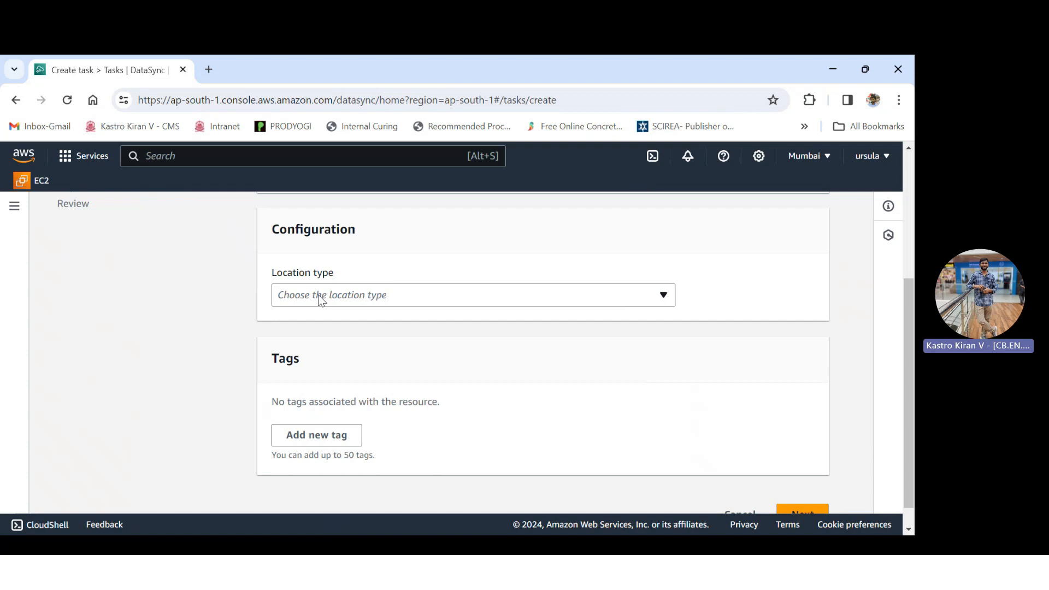
click(321, 297)
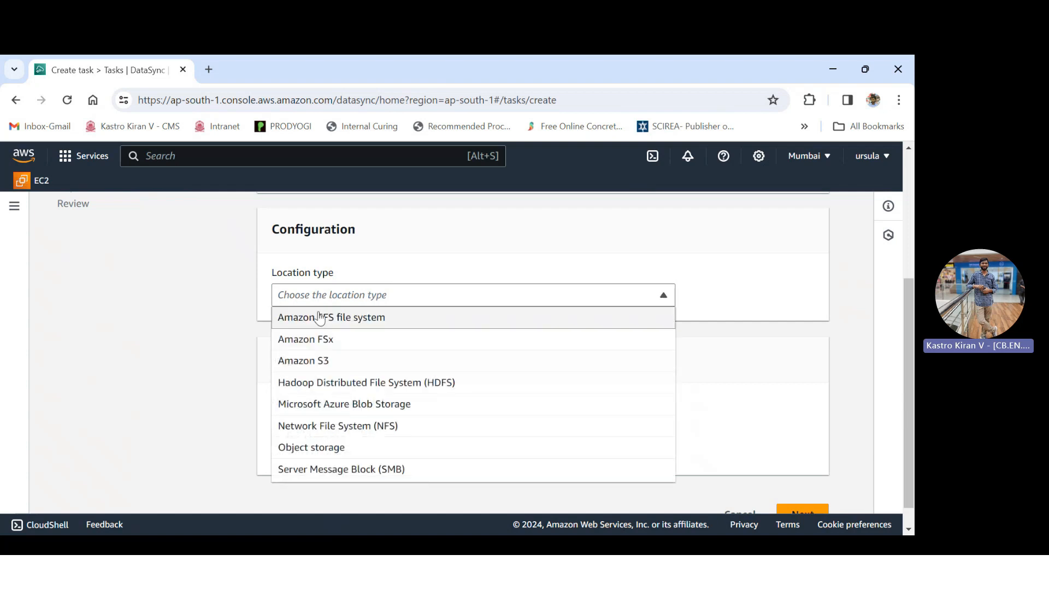
click(329, 360)
scroll(323, 334, down, 2)
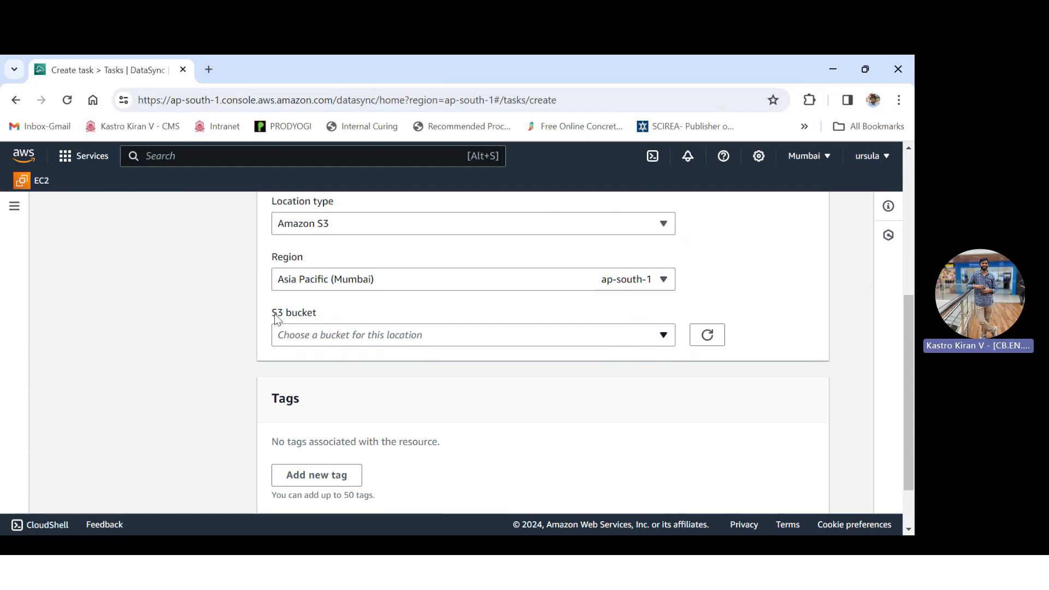
Choose the source bucket as the S3 bucket for the source location
drag(274, 312, 322, 316)
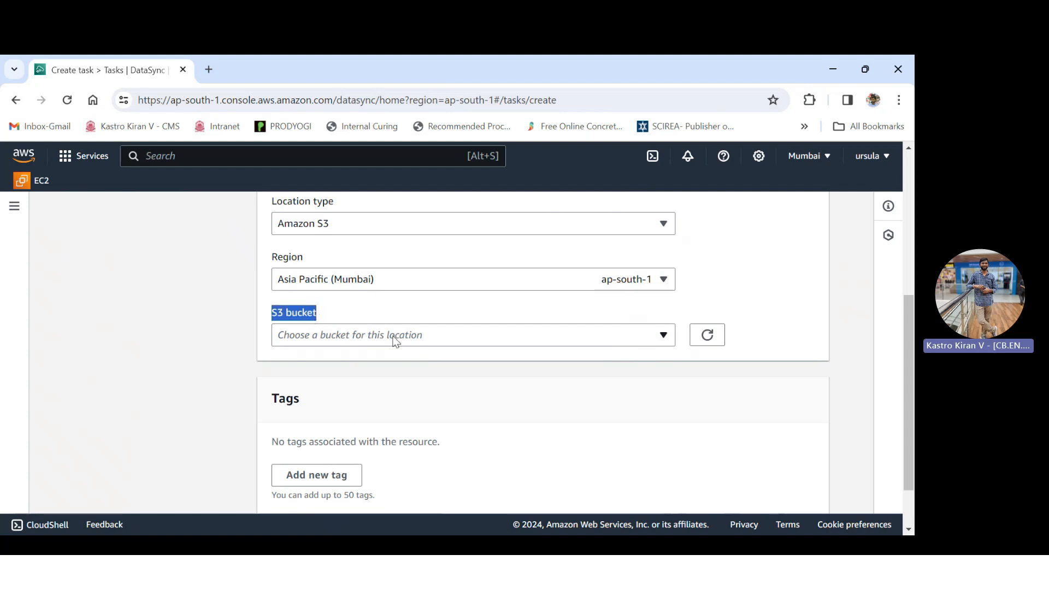
click(416, 339)
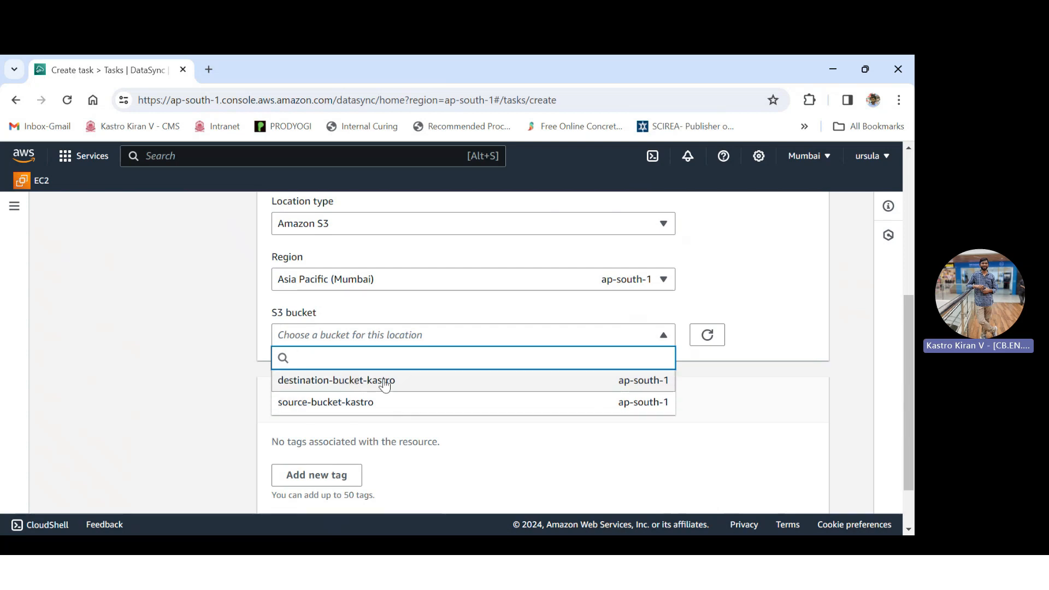
scroll(164, 361, up, 5)
drag(202, 311, 60, 311)
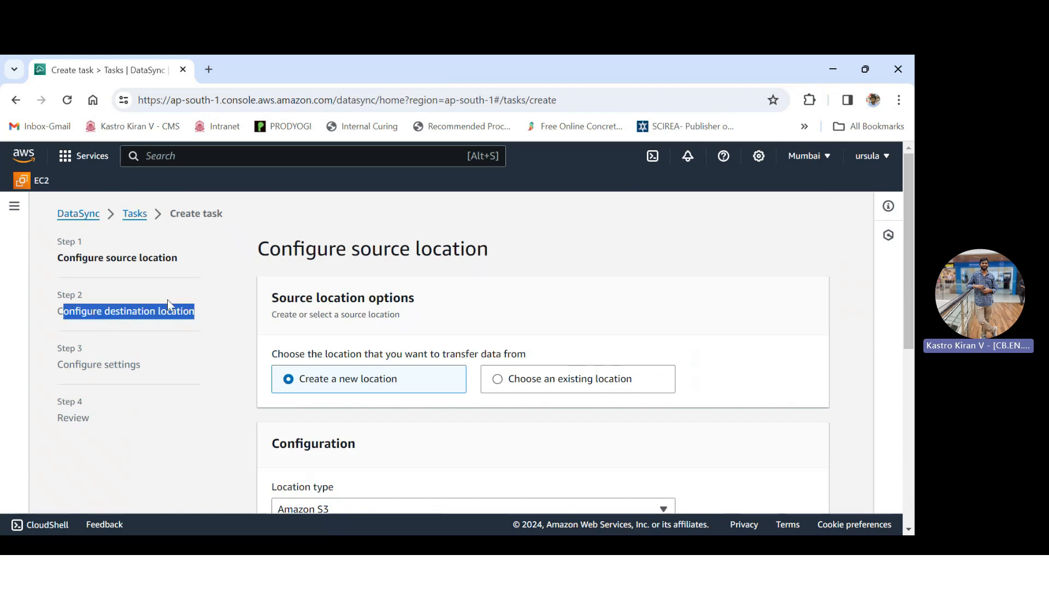
drag(260, 247, 499, 251)
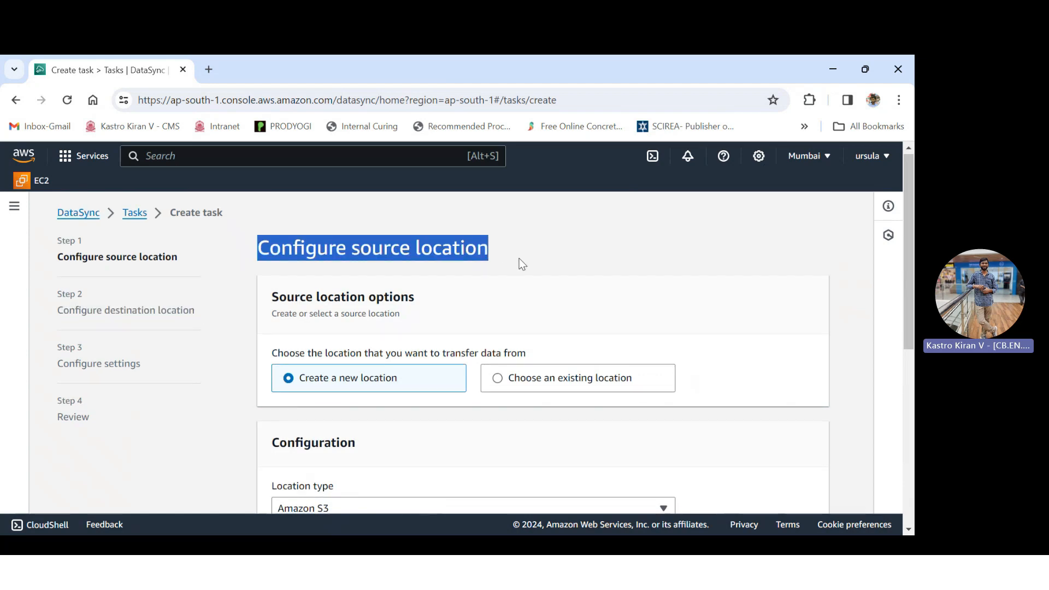
scroll(519, 264, down, 6)
scroll(407, 294, up, 3)
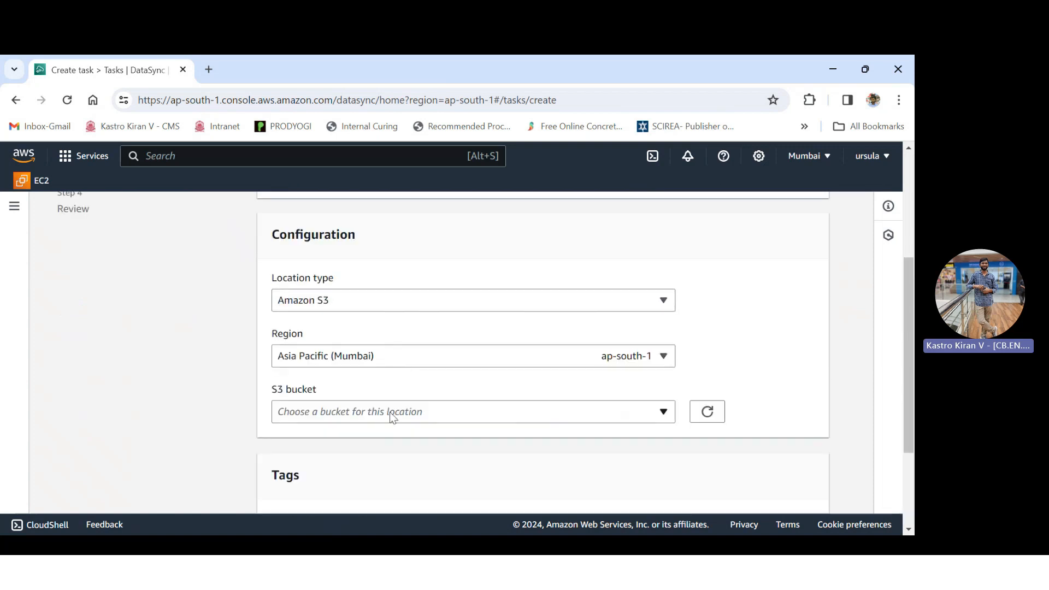
click(390, 413)
click(366, 386)
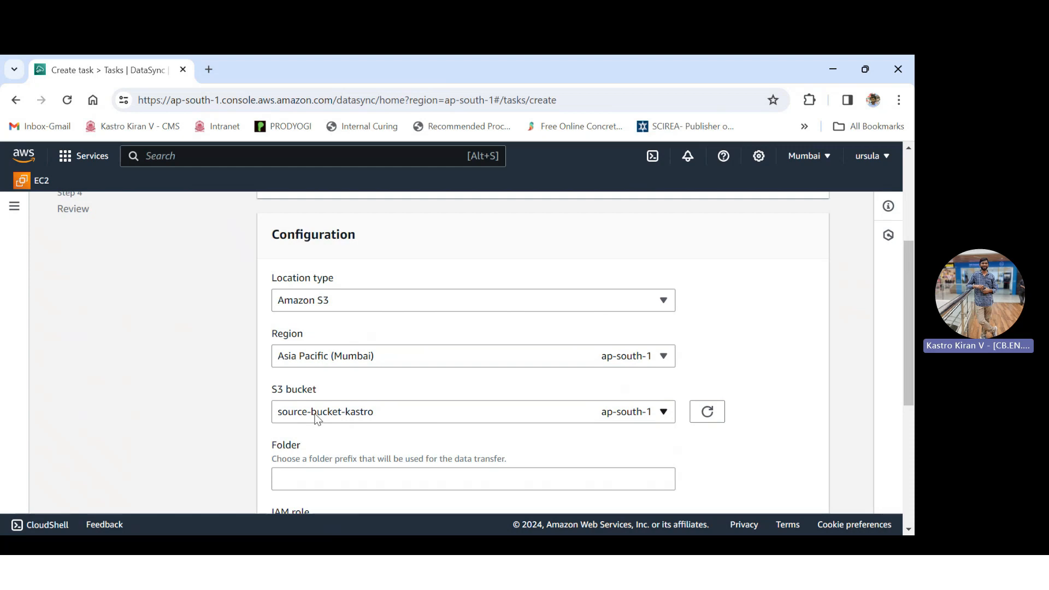
Autogenerate an IAM role for accessing the source bucket and continue to the destination location configuration
scroll(317, 420, down, 1)
drag(276, 377, 336, 375)
scroll(312, 407, down, 2)
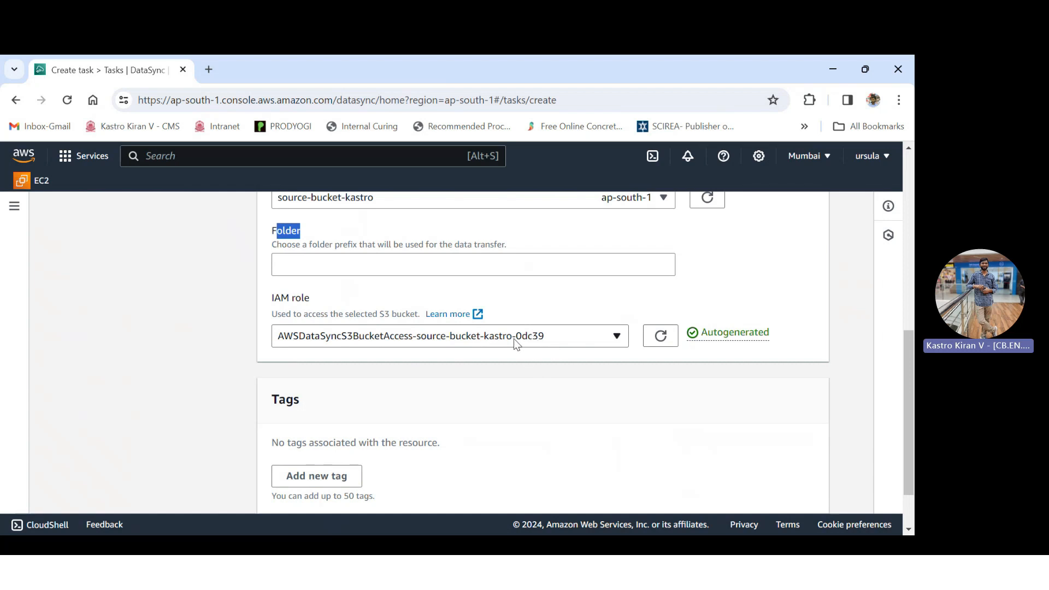
scroll(515, 343, down, 2)
click(806, 490)
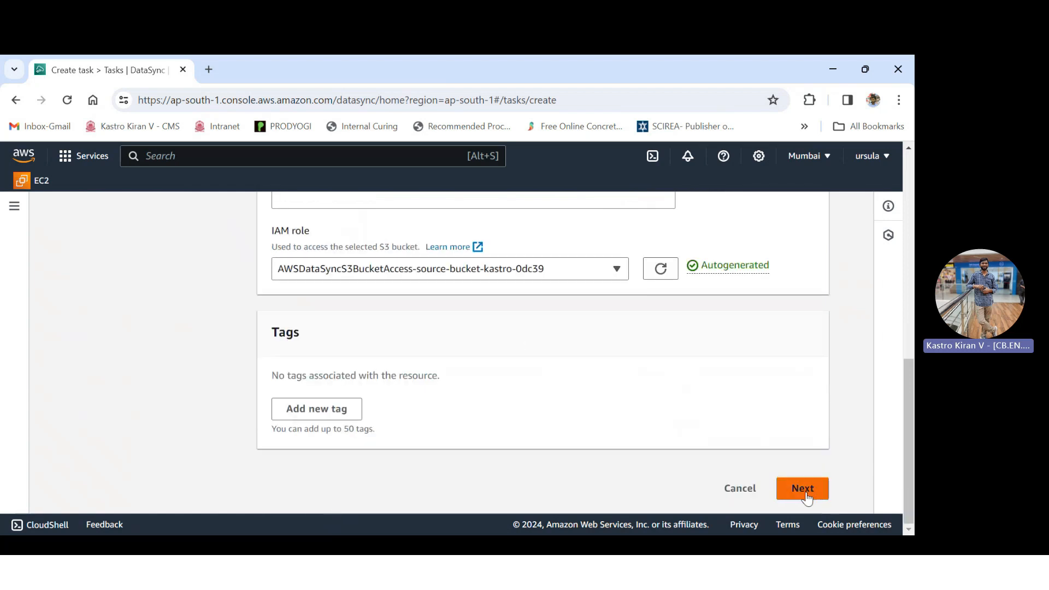
Set the location type of the new destination location to Amazon S3
drag(257, 248, 535, 249)
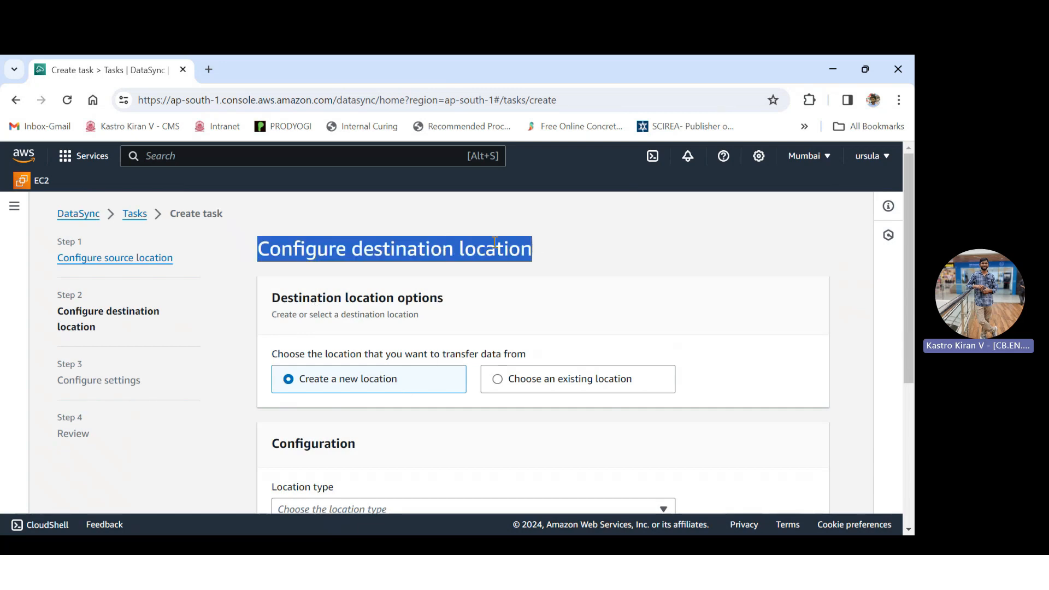
click(356, 250)
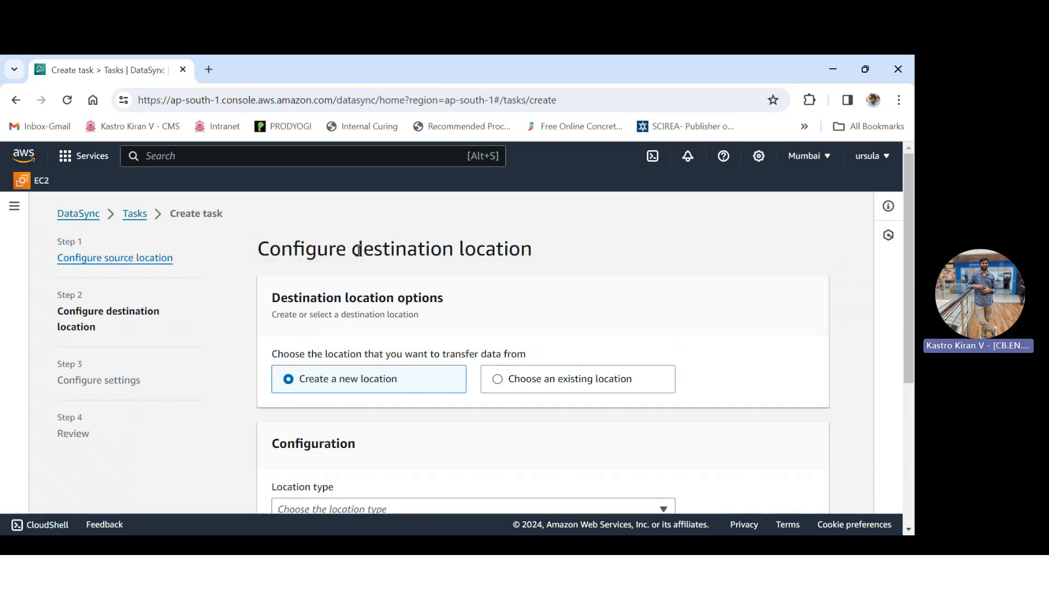
scroll(382, 339, down, 1)
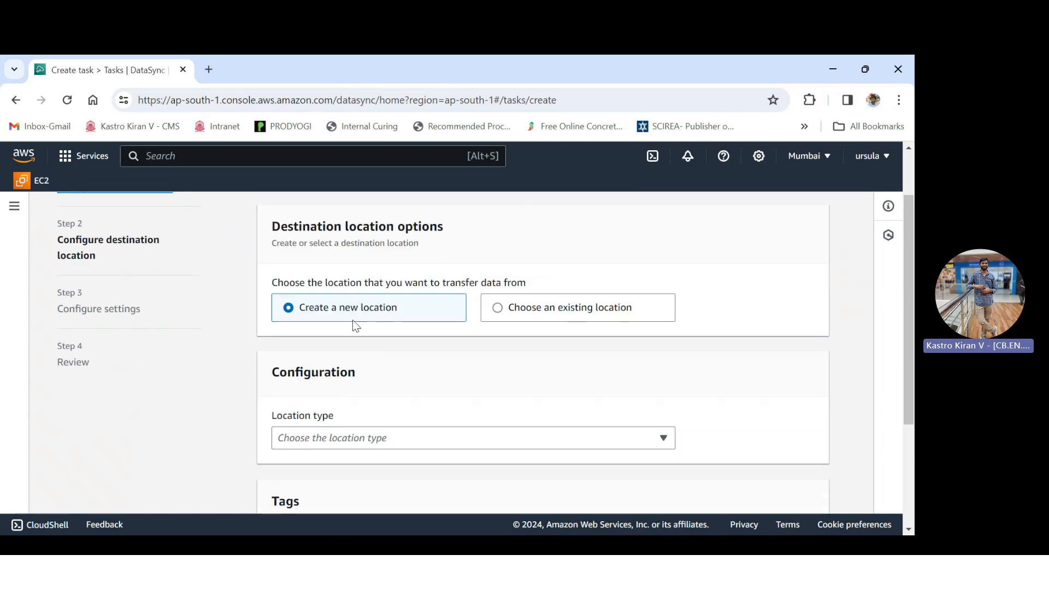
scroll(340, 316, down, 2)
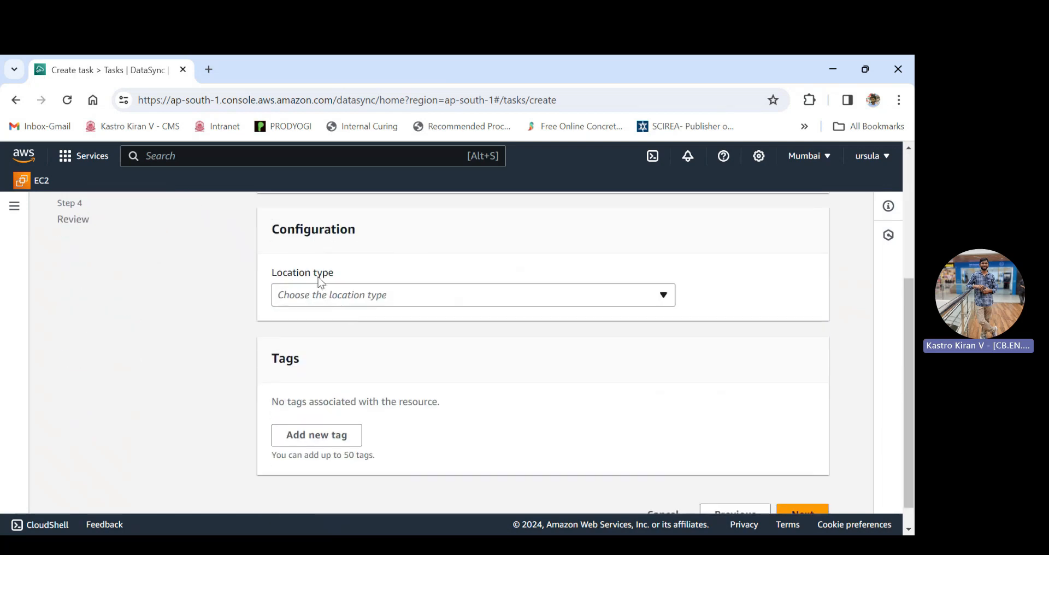
click(350, 290)
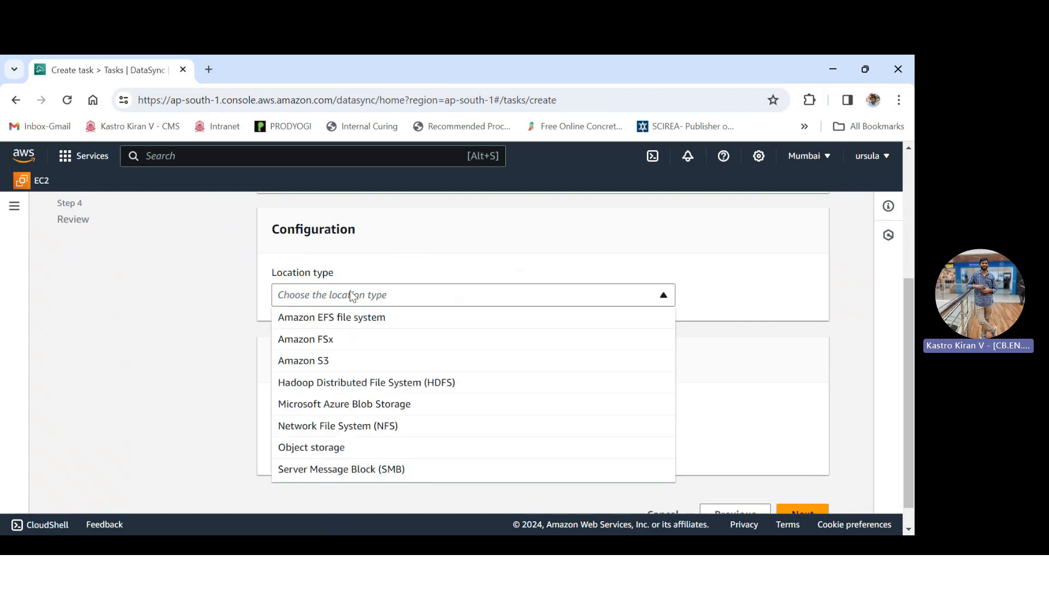
click(328, 363)
scroll(274, 288, down, 2)
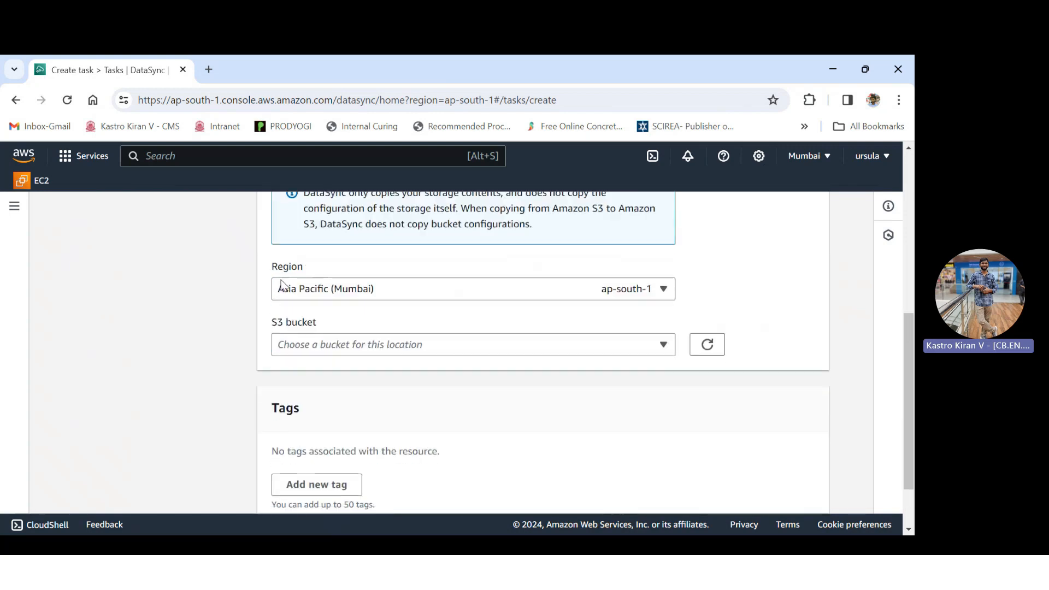
Choose the destination bucket as the S3 bucket for the destination location in Asia Pacific (Mumbai)
drag(273, 267, 301, 273)
drag(275, 325, 346, 325)
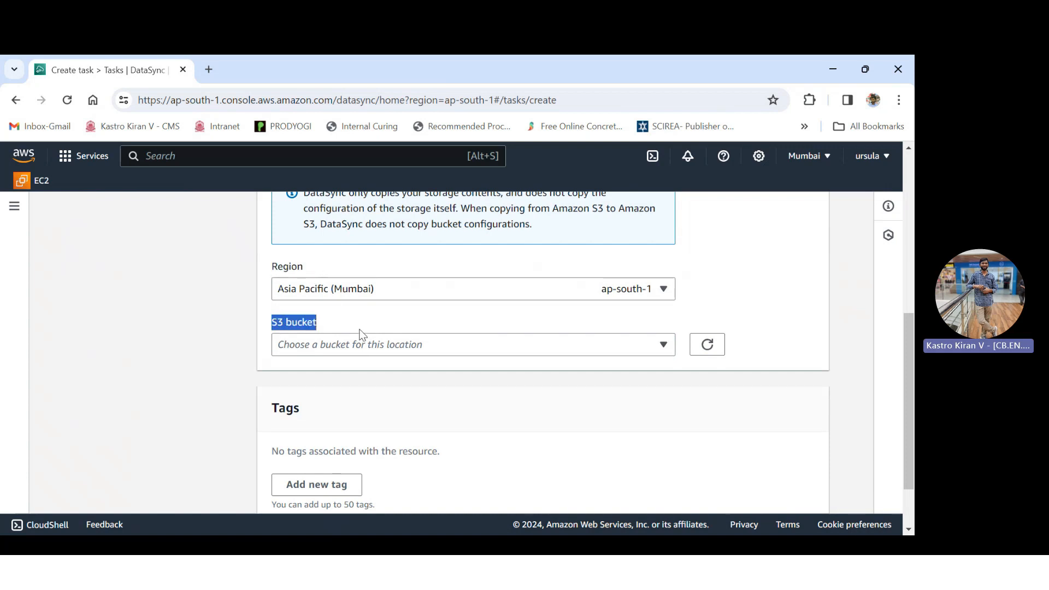
click(386, 344)
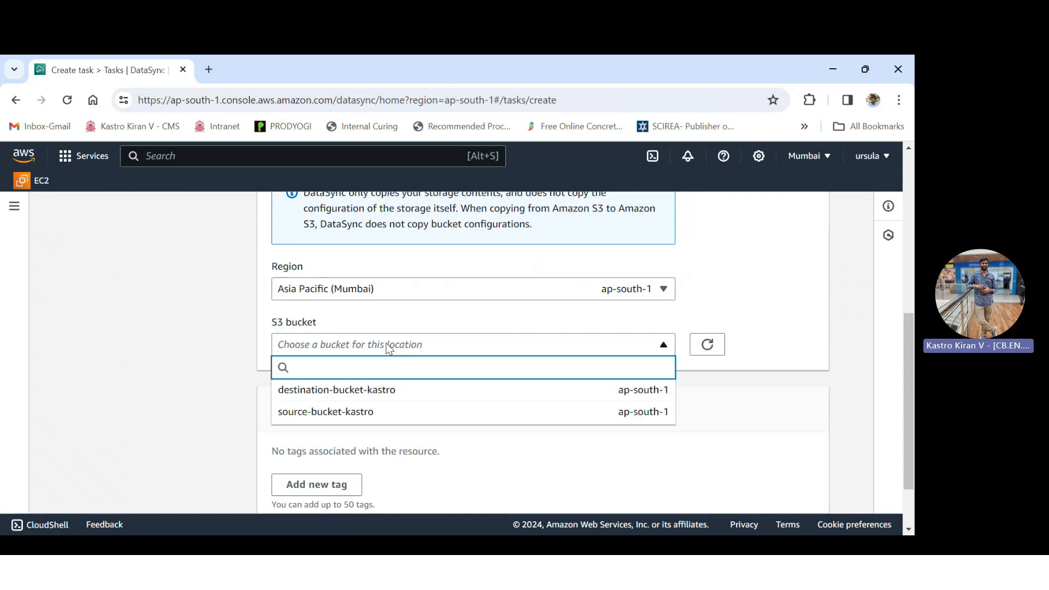
click(348, 393)
Examine the S3 storage classes available for the destination bucket and leave the Standard class selected
scroll(275, 385, down, 1)
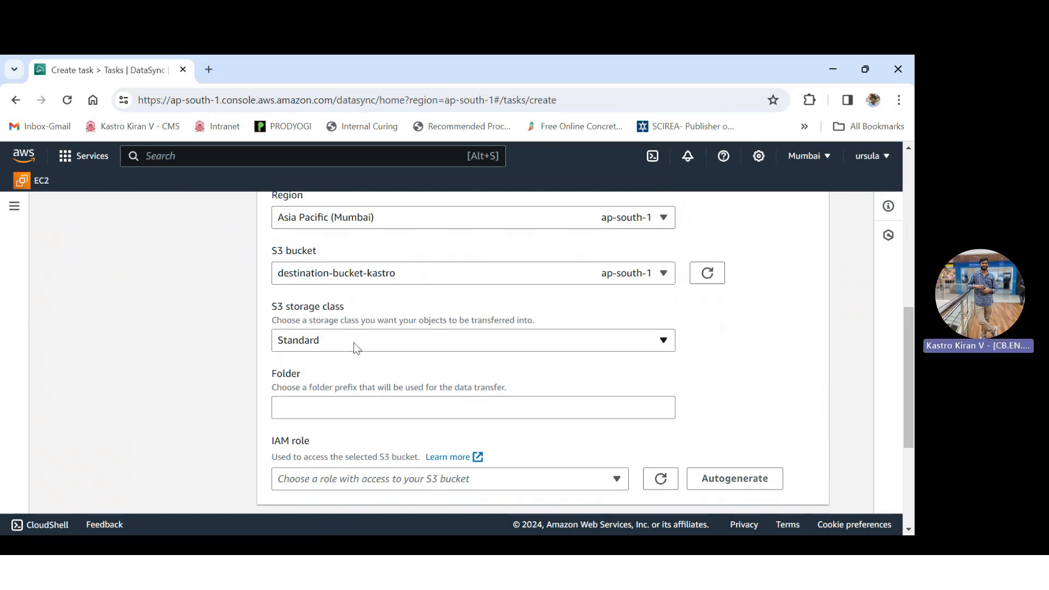
drag(277, 310, 376, 311)
click(345, 341)
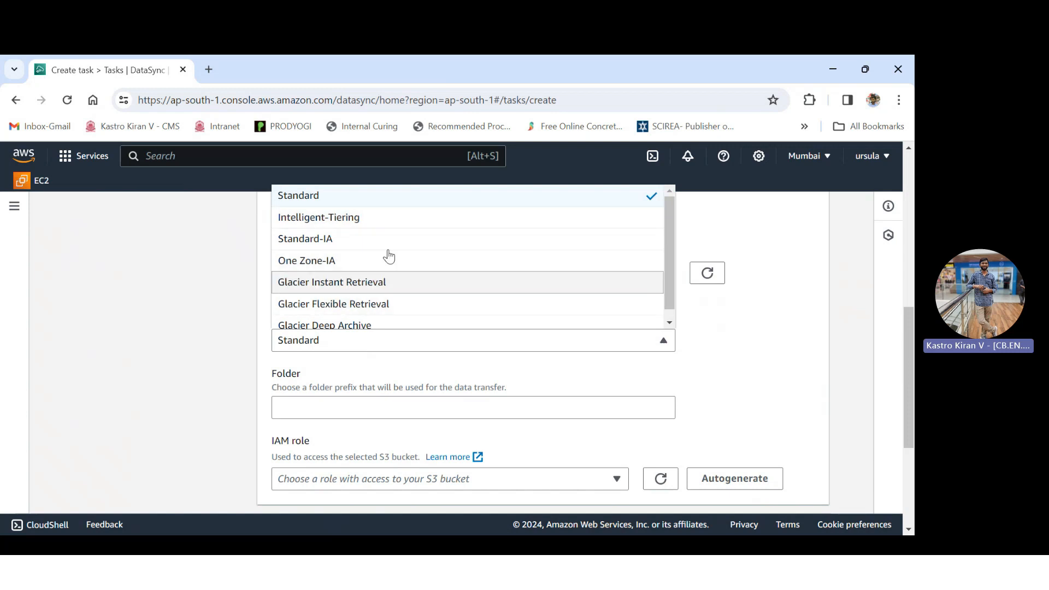
click(218, 359)
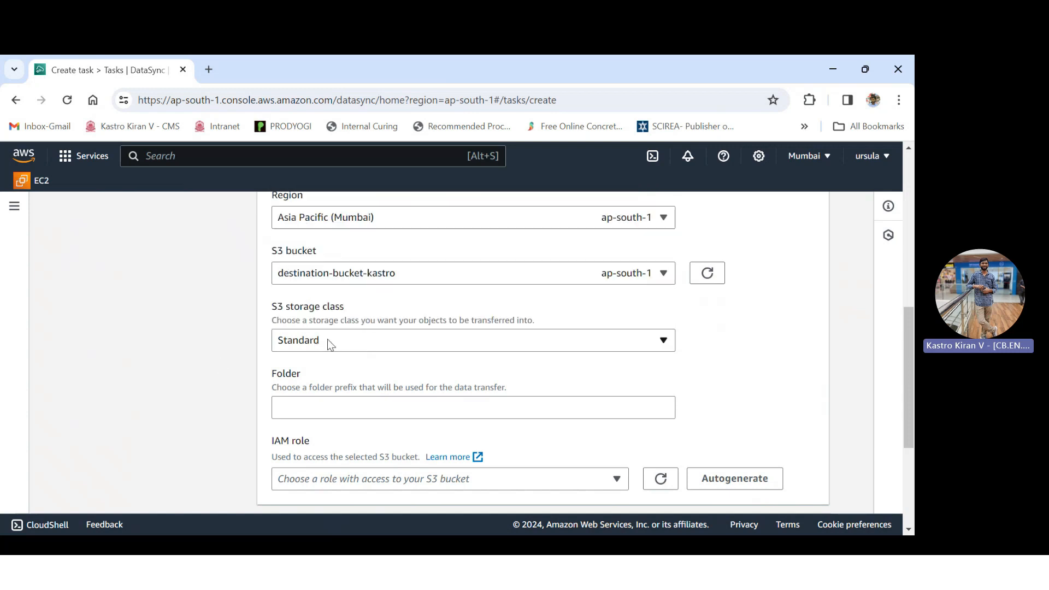
Autogenerate an IAM role for accessing the destination bucket and continue to the task settings
scroll(327, 338, down, 1)
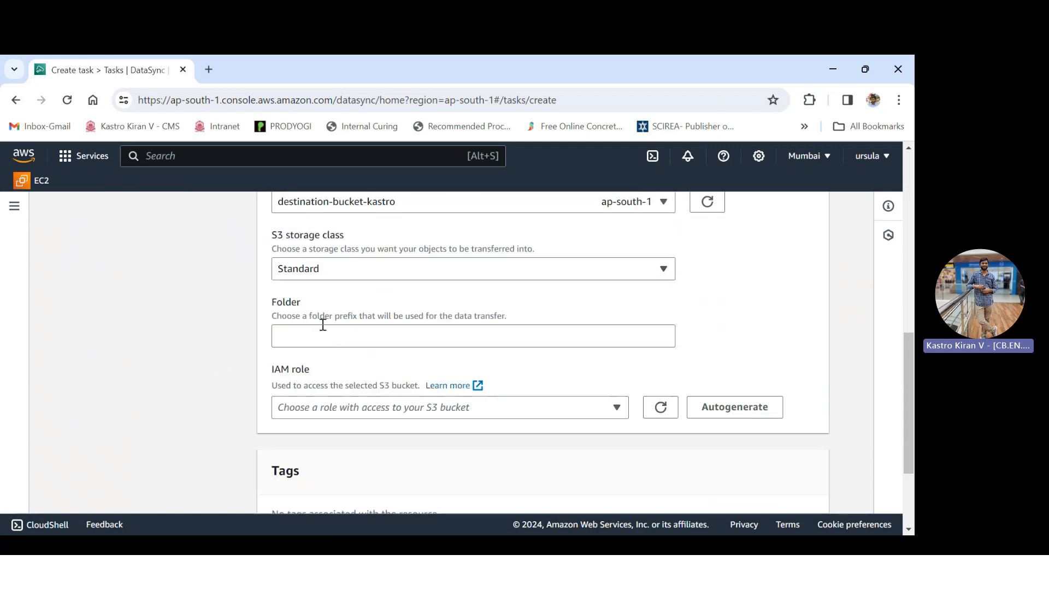
scroll(323, 325, down, 1)
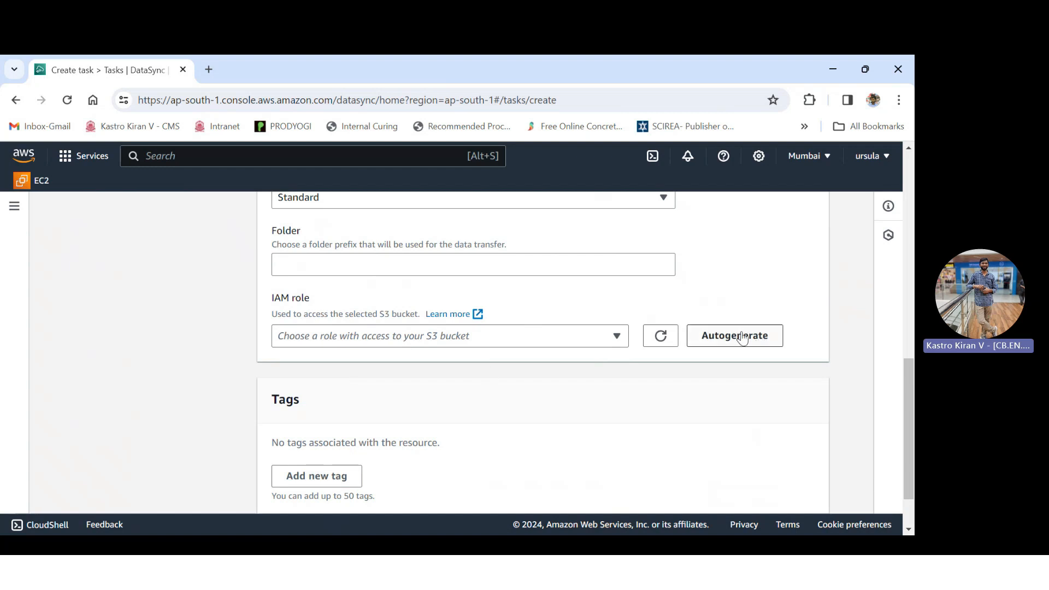
scroll(742, 338, down, 1)
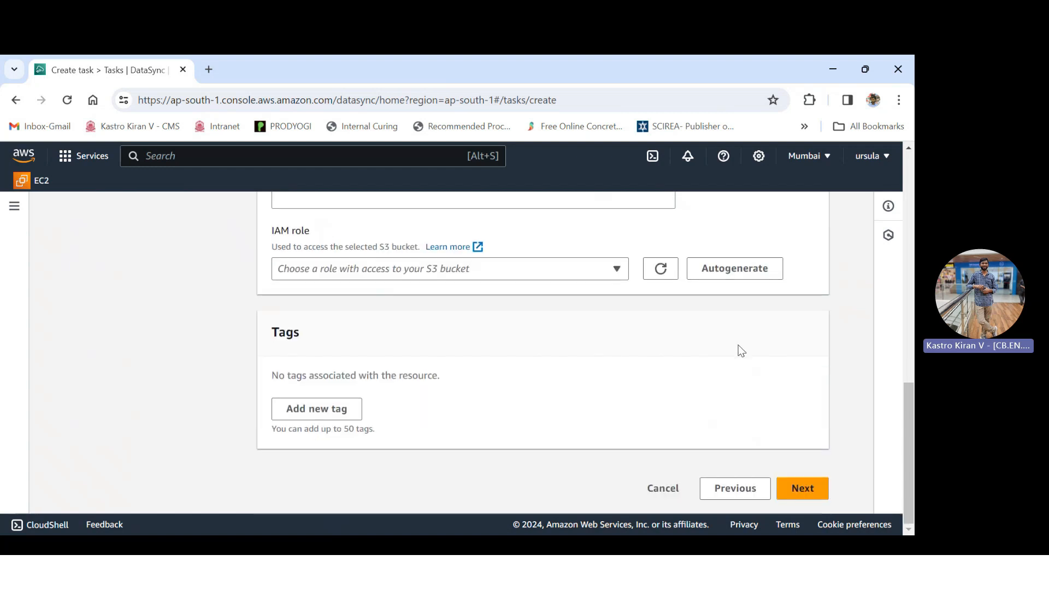
click(801, 495)
drag(395, 293, 732, 270)
click(732, 273)
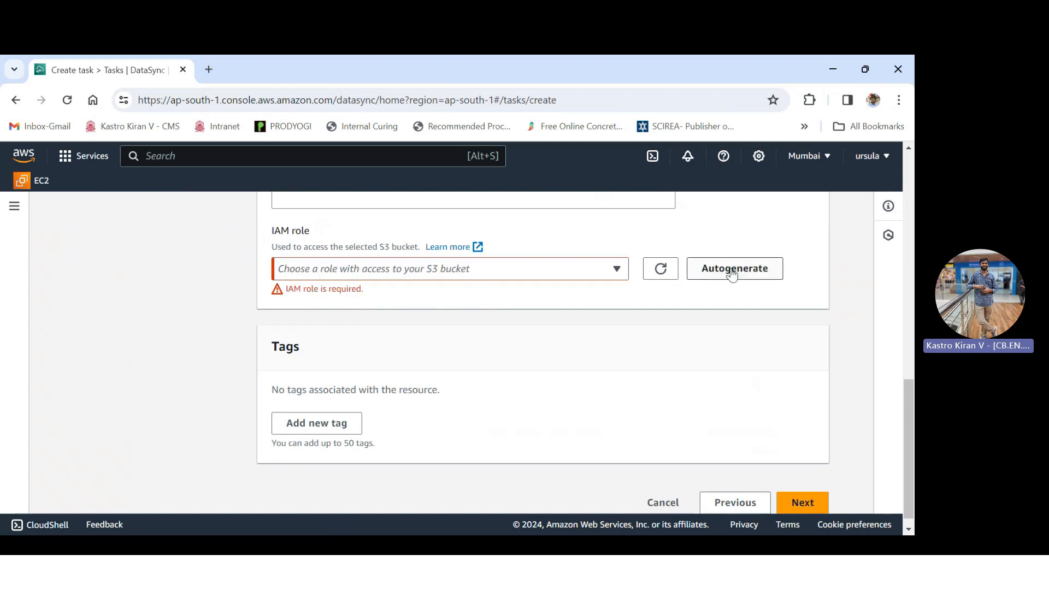
click(732, 273)
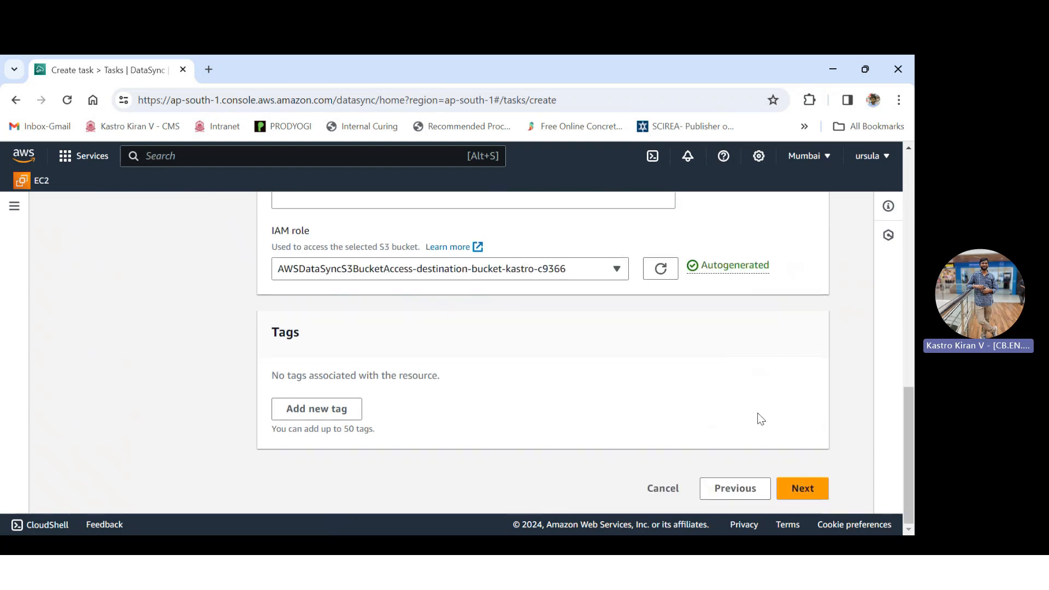
click(806, 495)
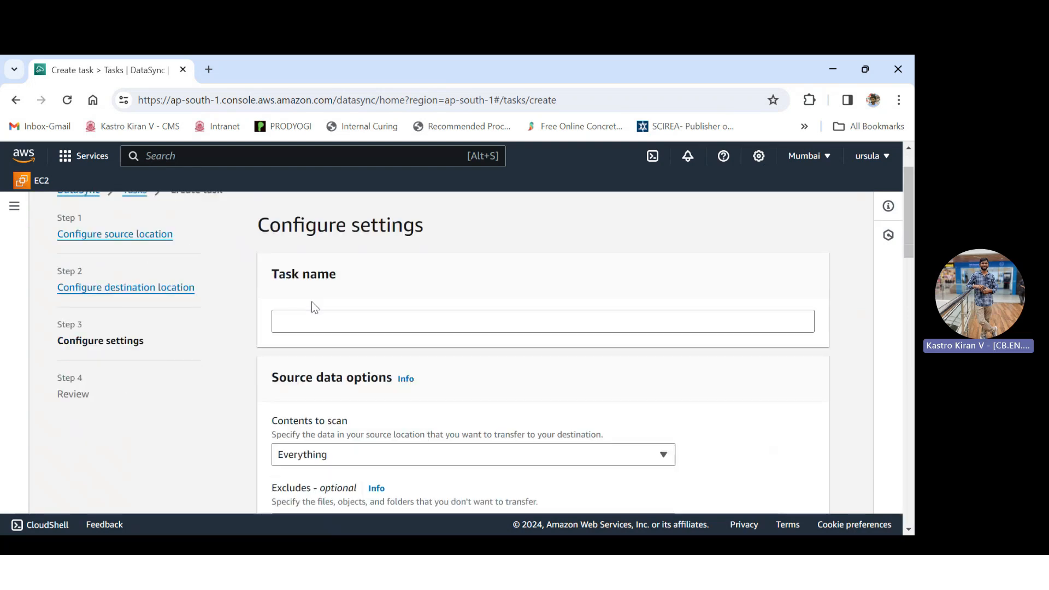
Name the transfer task "copying objects"
drag(279, 261, 350, 264)
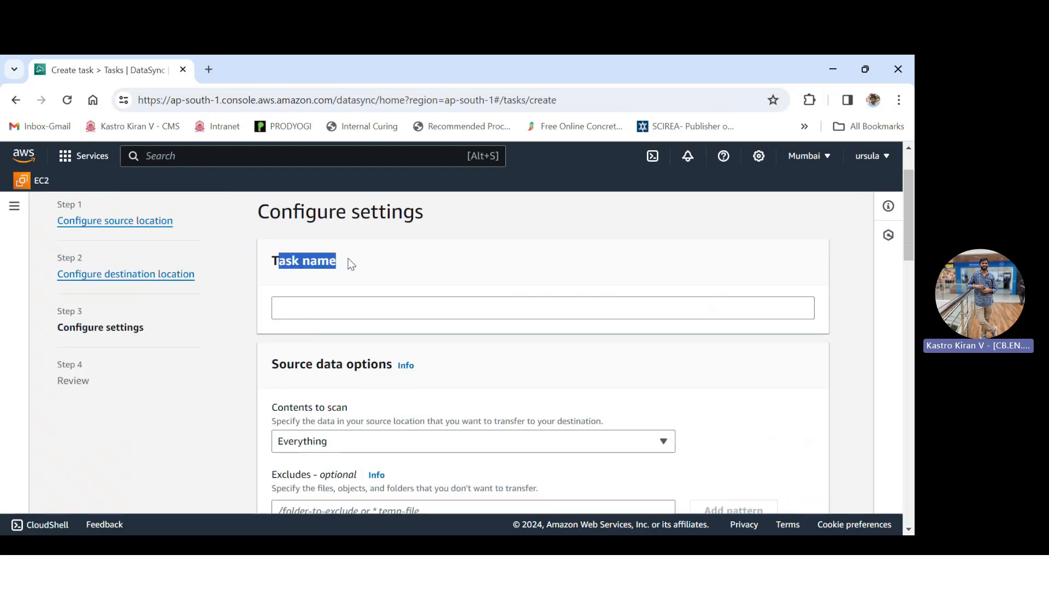
click(337, 310)
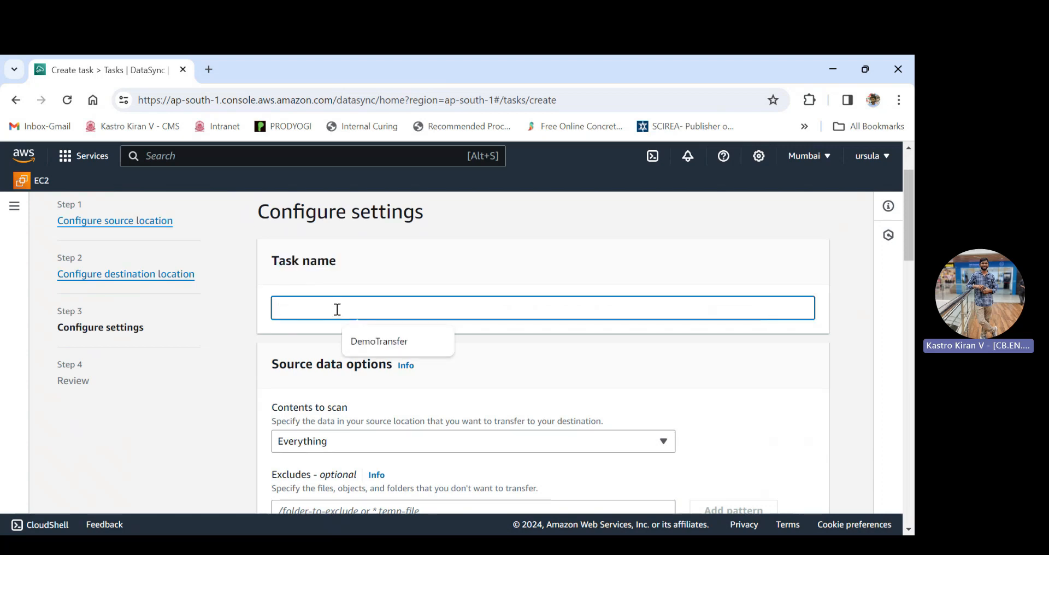
text(copying )
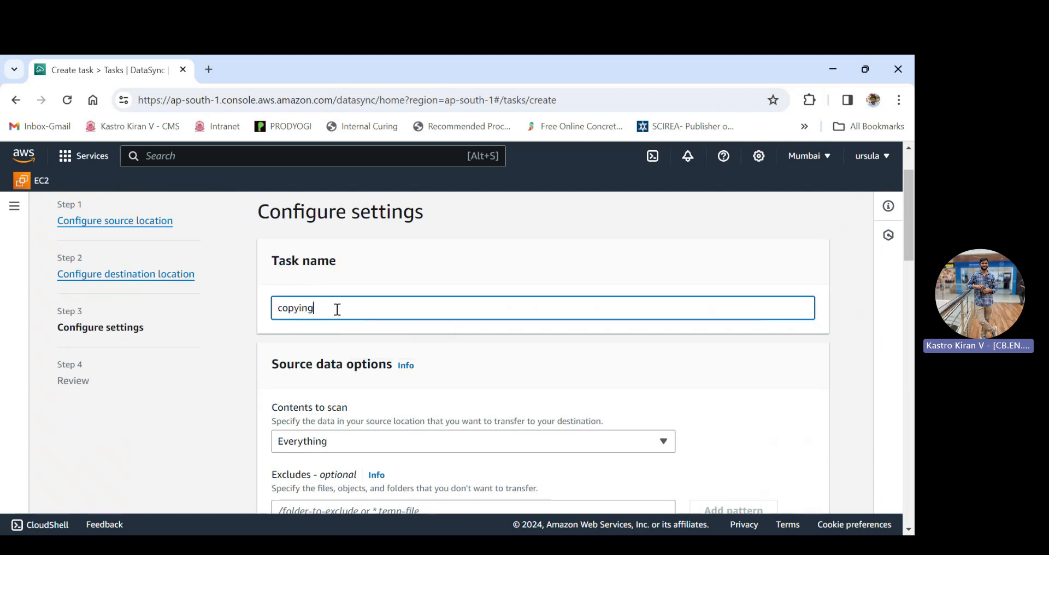
text(objects)
click(363, 357)
Autogenerate a CloudWatch log group for the task's logging, keeping the default transfer options, and continue to the review
scroll(278, 351, down, 3)
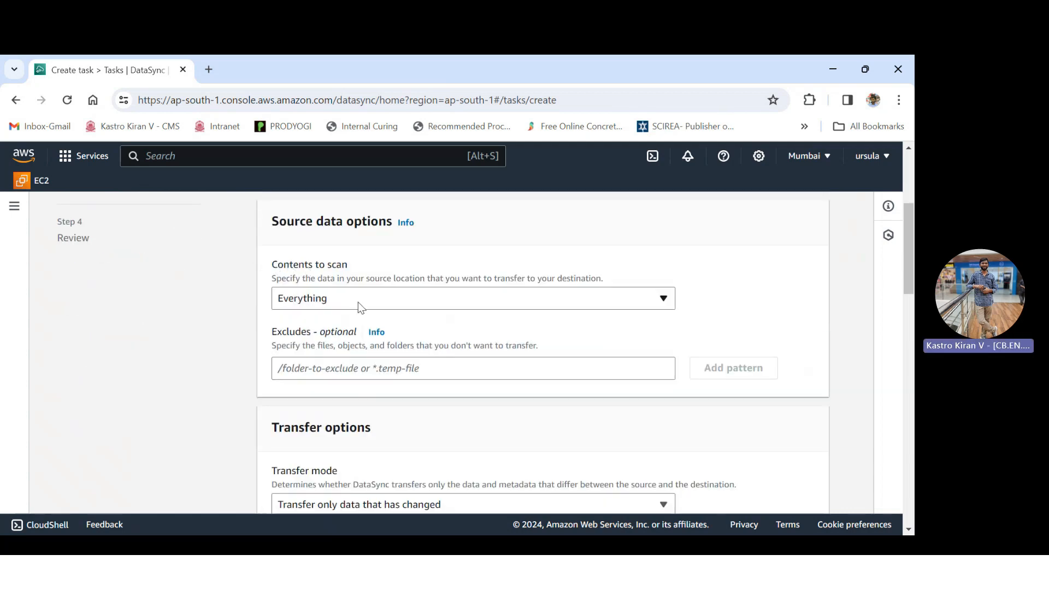
scroll(360, 307, down, 1)
scroll(360, 307, down, 6)
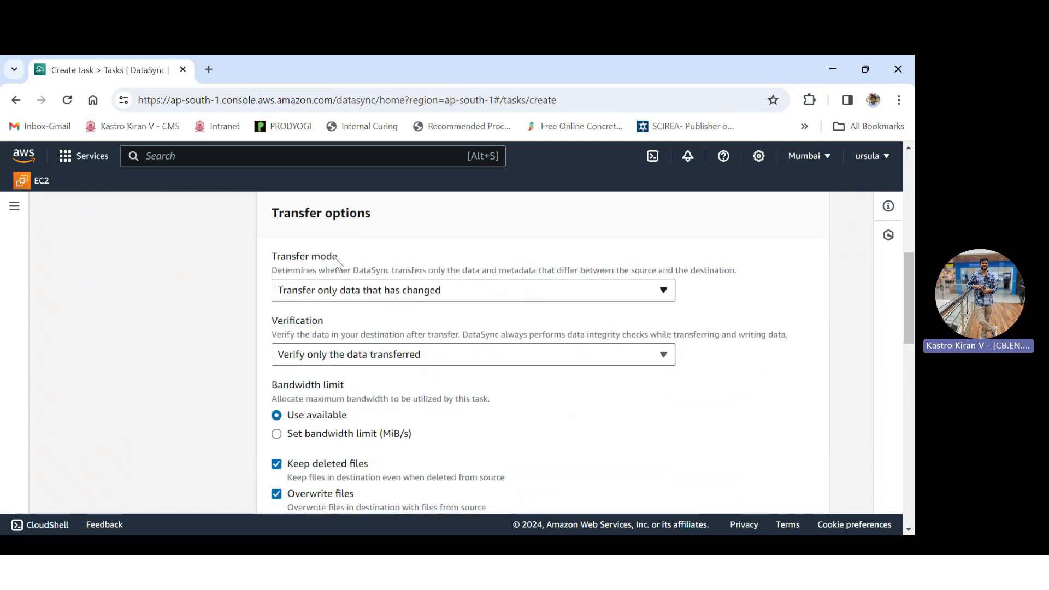
scroll(345, 328, down, 8)
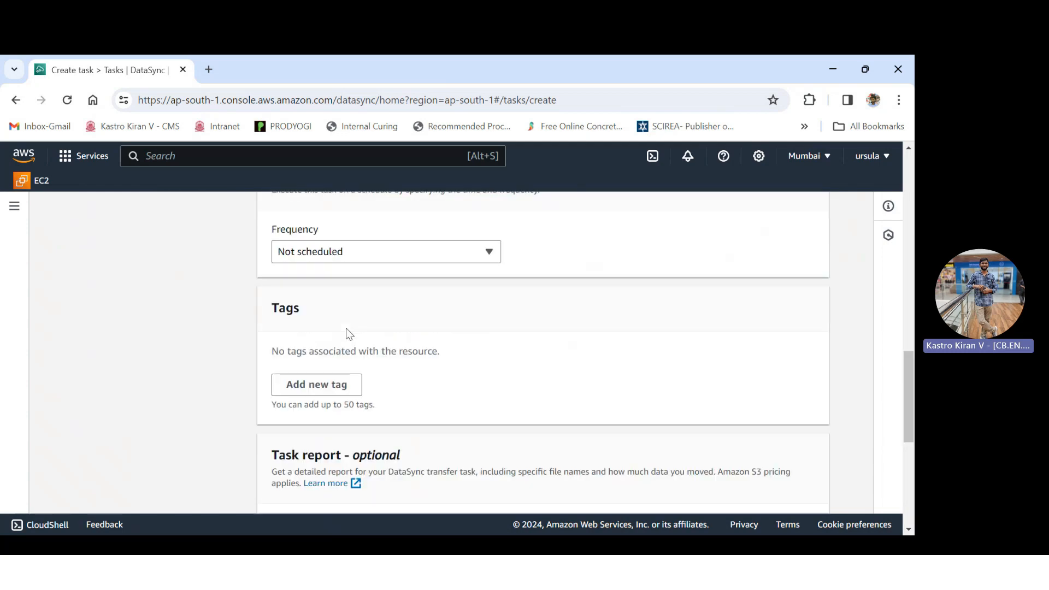
scroll(346, 333, down, 5)
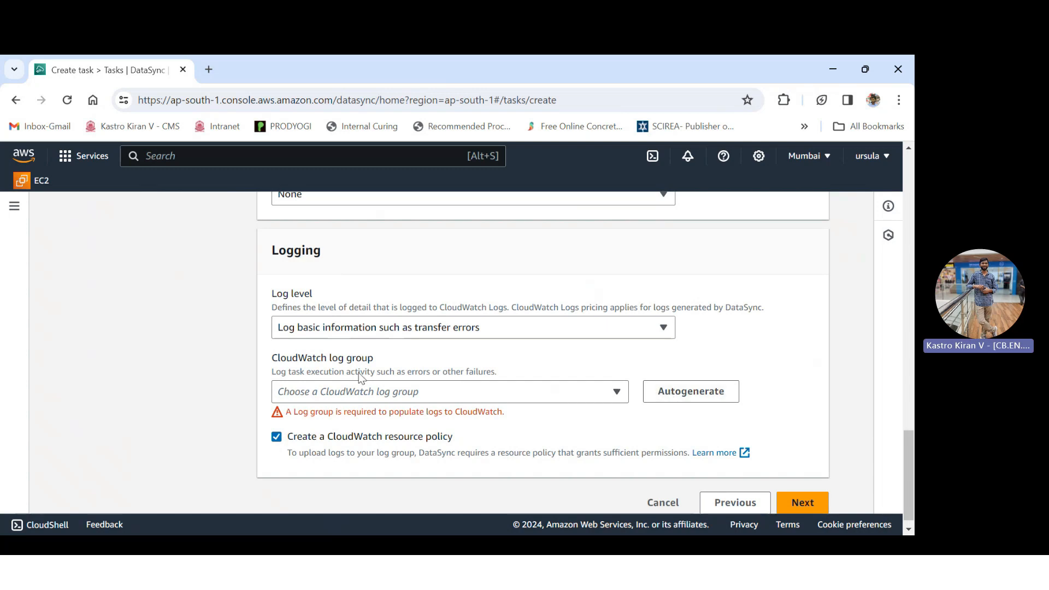
drag(274, 359, 383, 358)
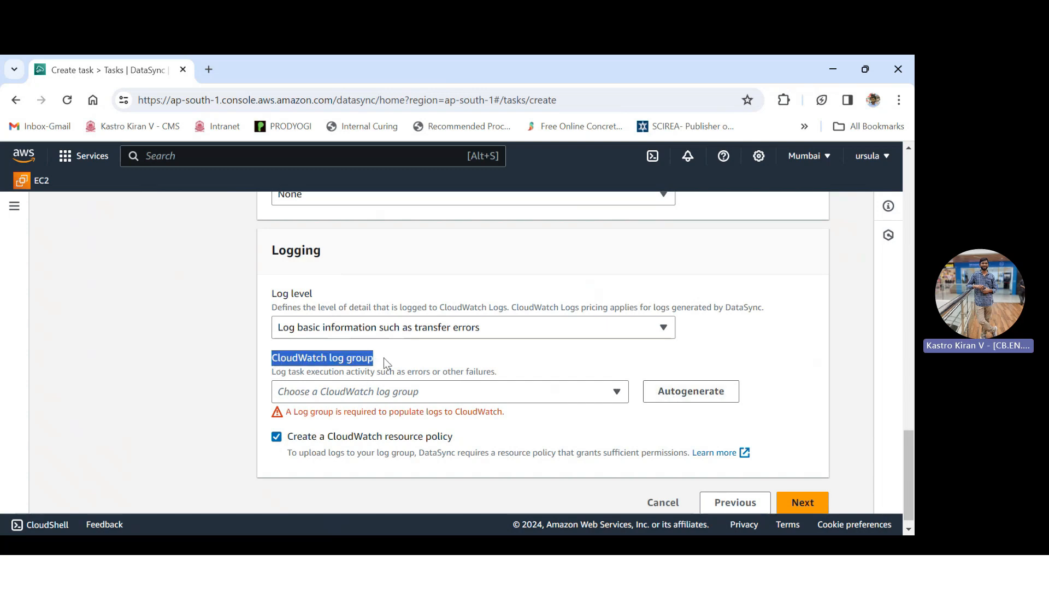
click(272, 356)
drag(273, 358, 327, 359)
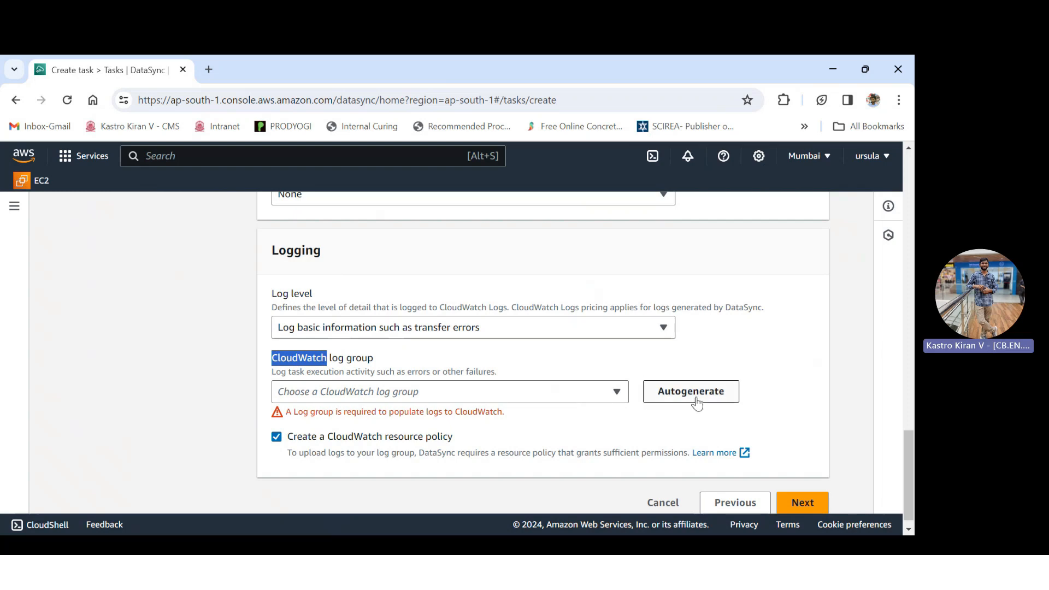
click(309, 365)
click(690, 394)
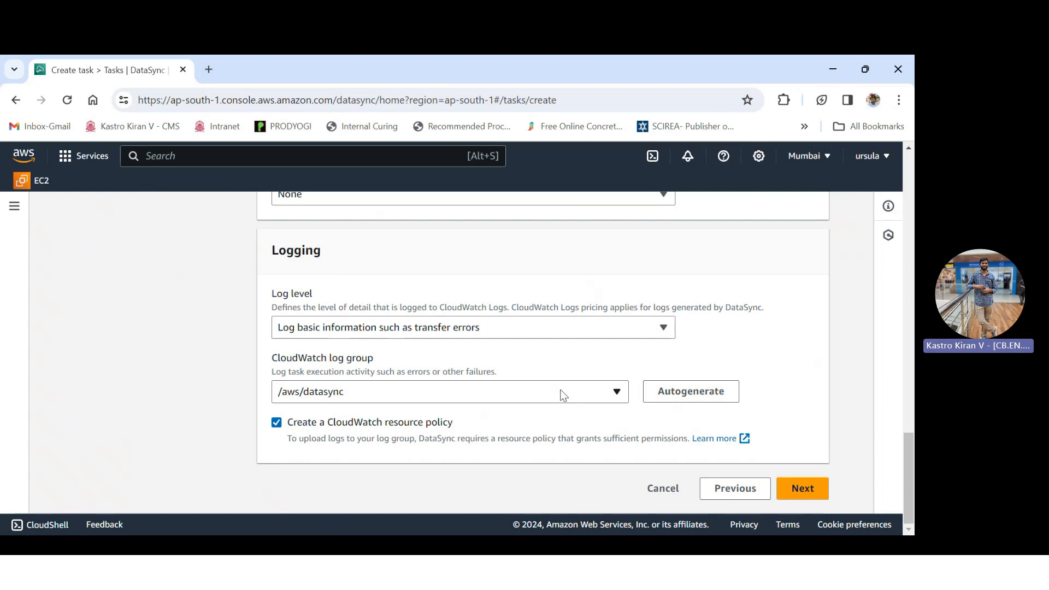
click(801, 492)
Examine the source and destination bucket configurations in the task review
scroll(486, 388, down, 3)
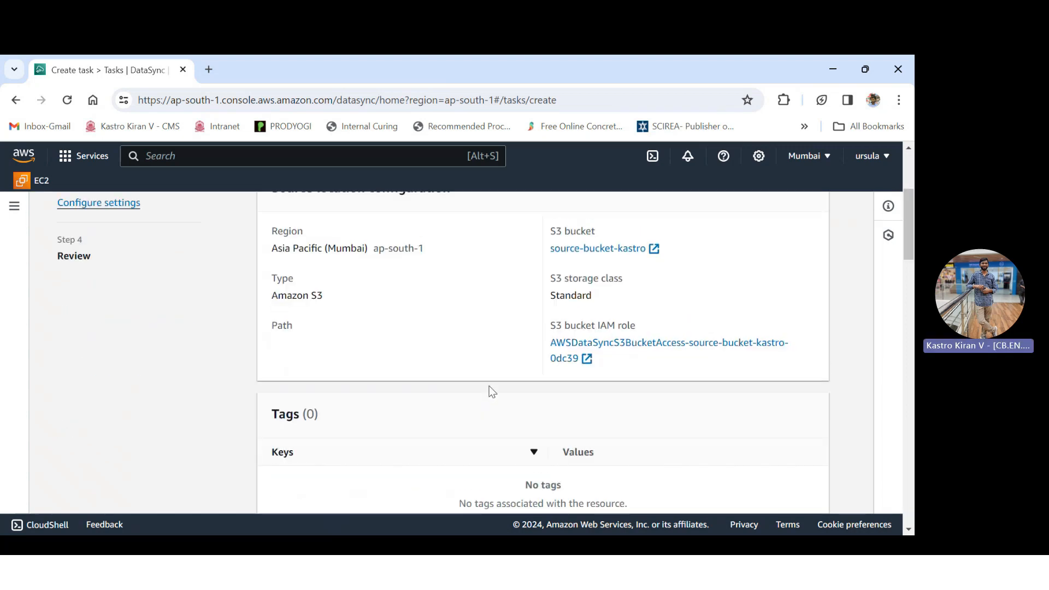
scroll(317, 331, up, 4)
drag(312, 328, 647, 304)
scroll(499, 320, down, 3)
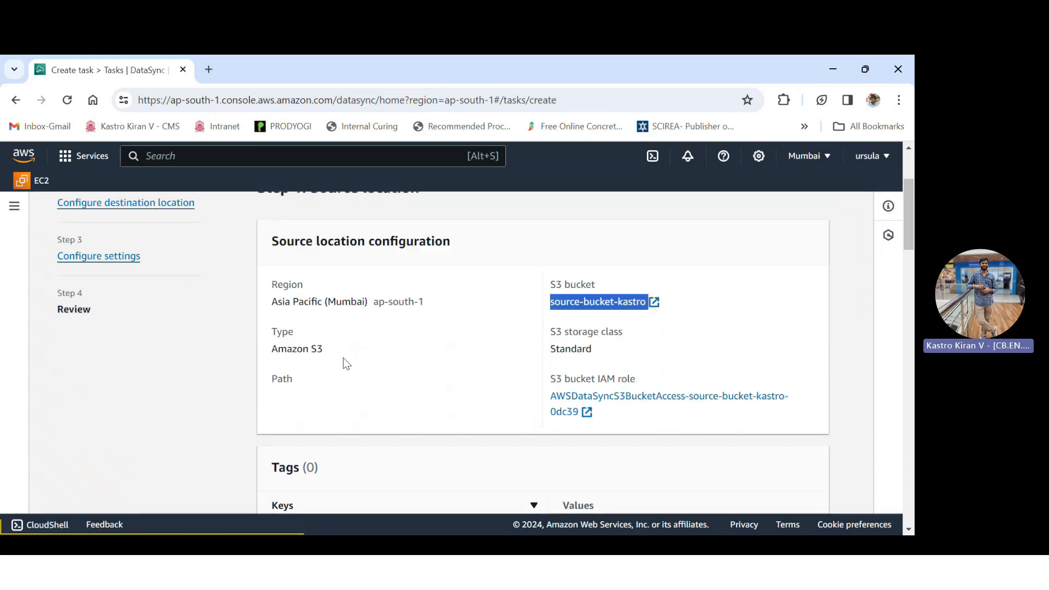
scroll(475, 354, down, 1)
scroll(475, 354, down, 3)
scroll(385, 370, down, 5)
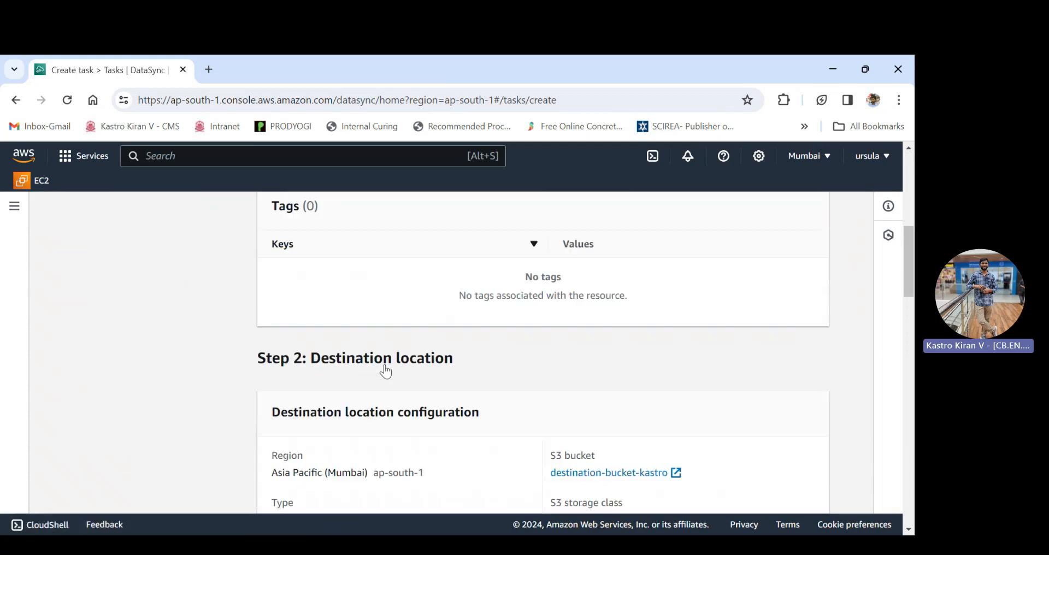
drag(550, 305, 678, 309)
click(721, 350)
scroll(720, 356, down, 15)
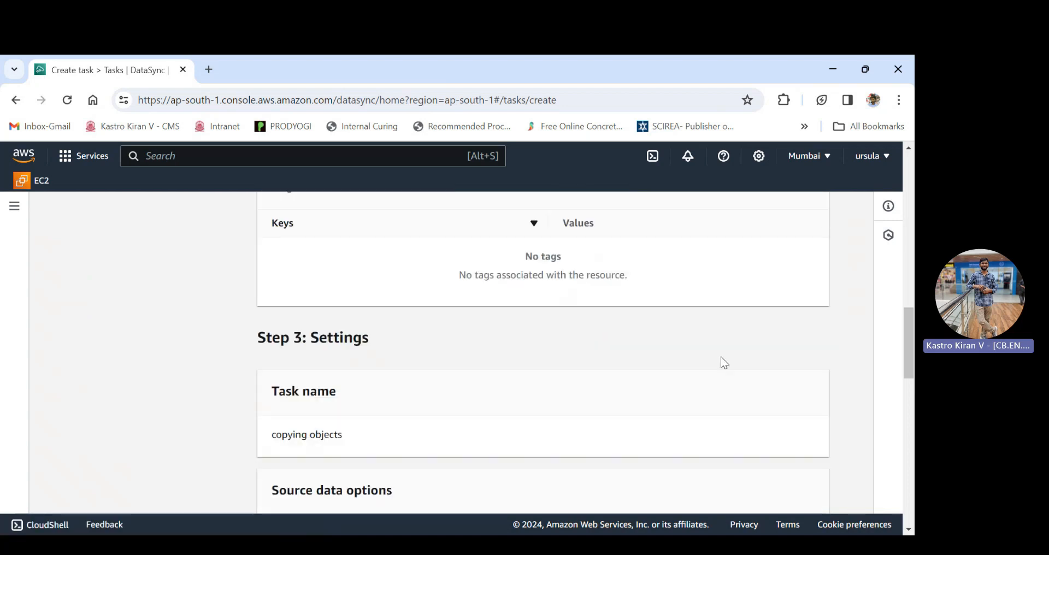
Create the DataSync task and dismiss the notifications on its details page
scroll(722, 362, down, 5)
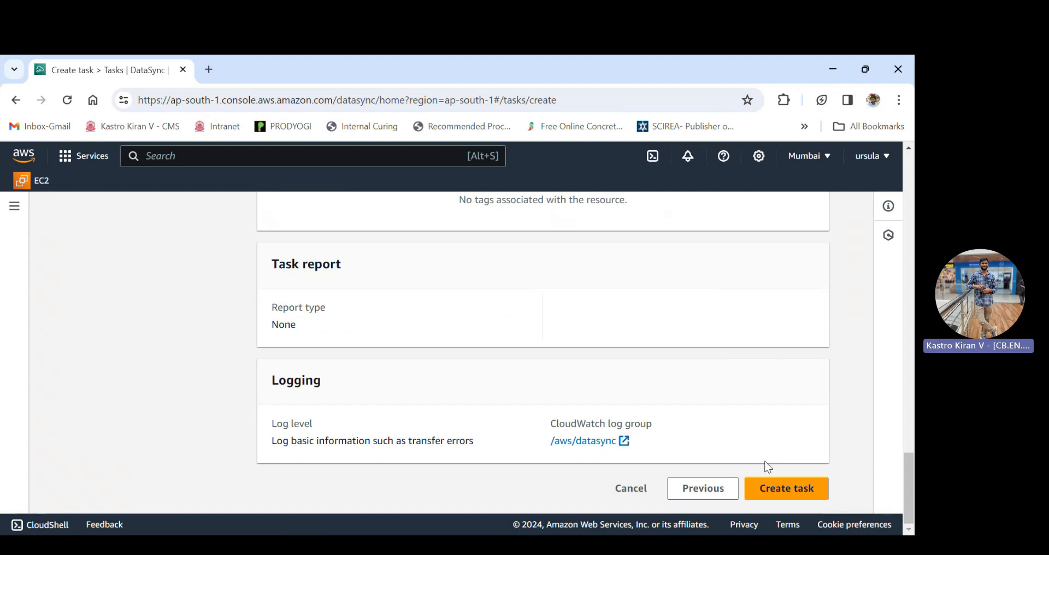
click(779, 486)
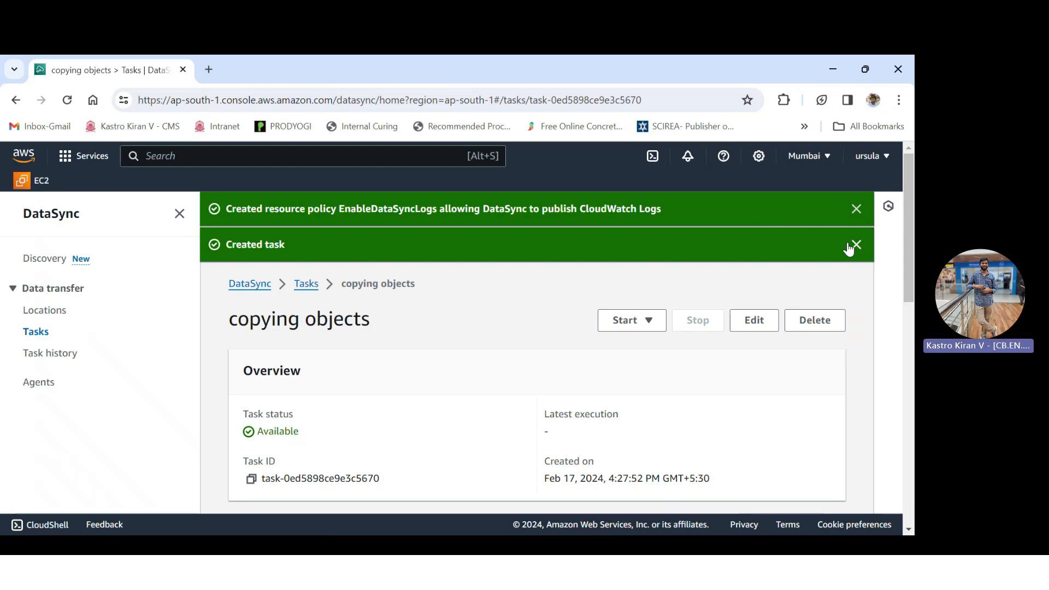
click(855, 210)
click(855, 209)
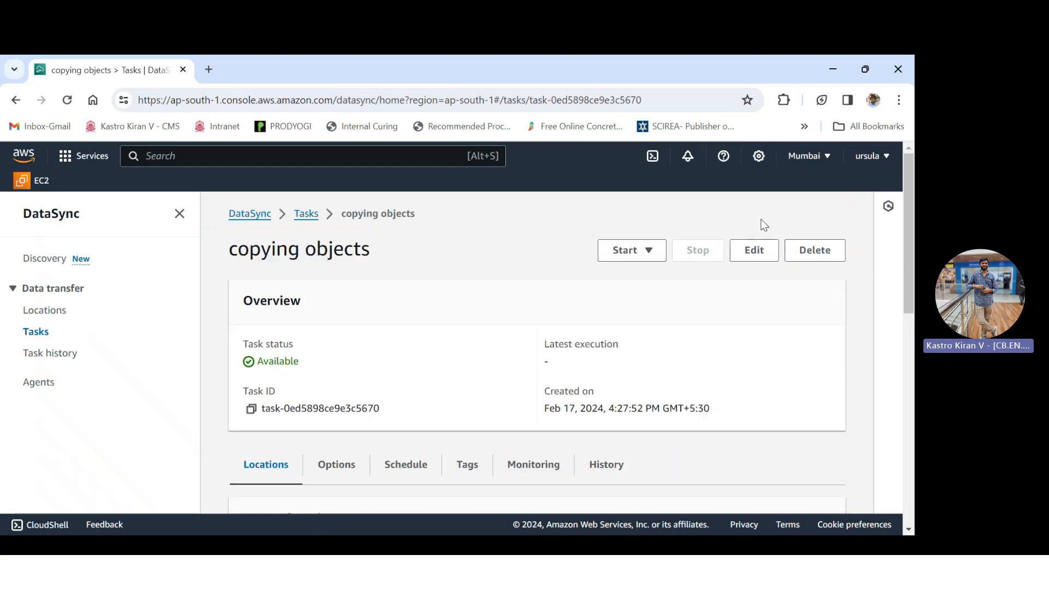
Go to the S3 service and locate the source and destination buckets in the general purpose bucket list
click(299, 158)
text(s3)
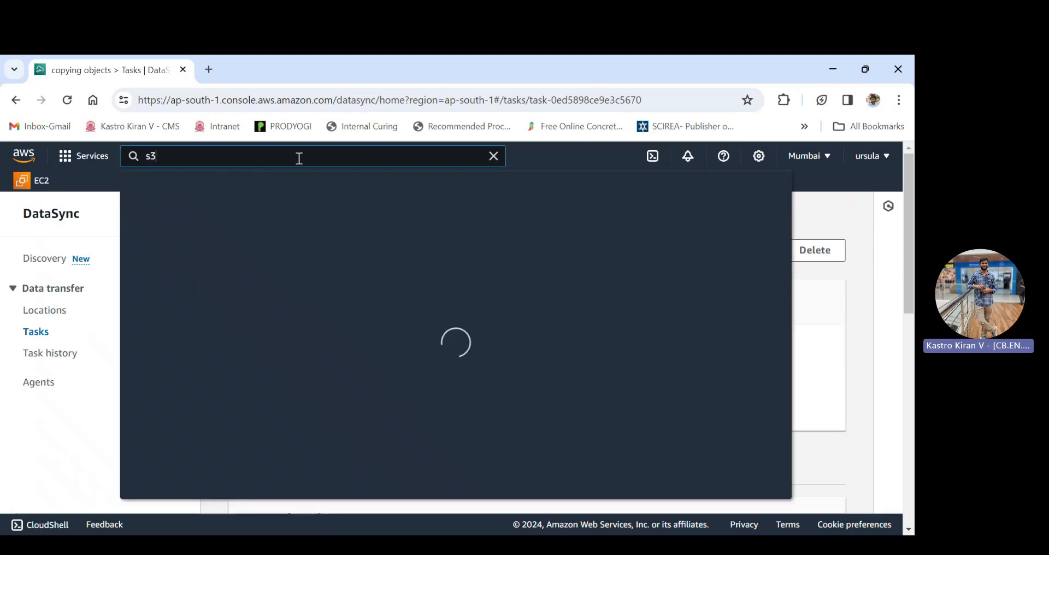
key(Return)
drag(378, 481, 280, 486)
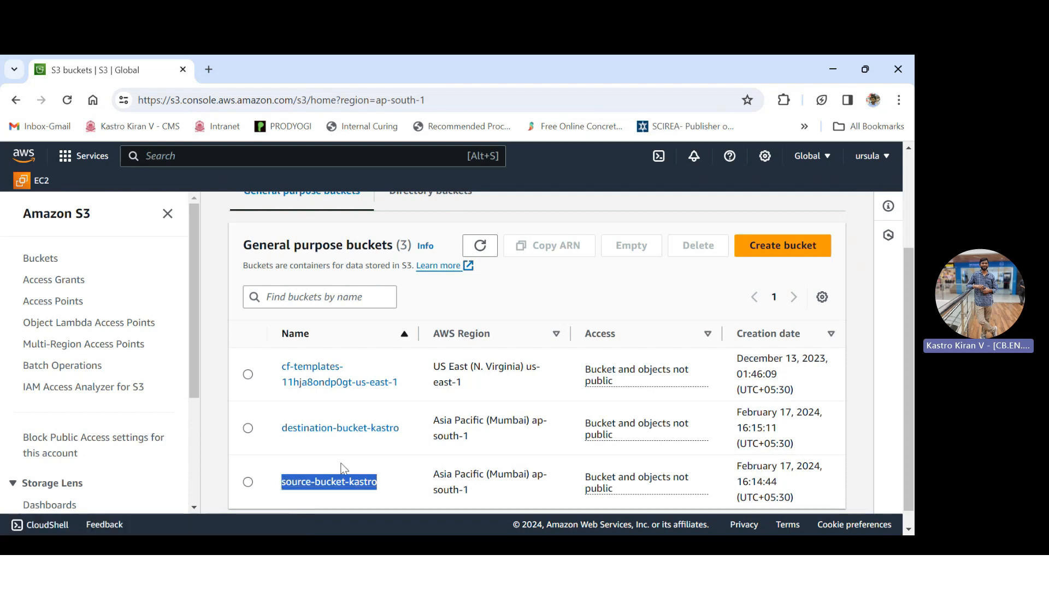
drag(406, 433, 281, 433)
click(350, 448)
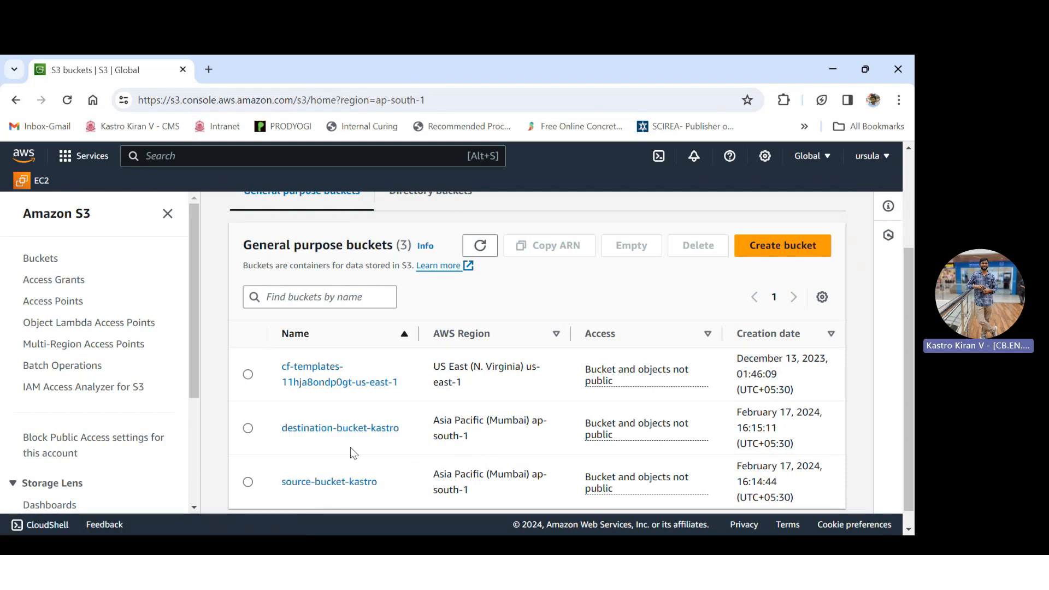
Open the source bucket and check which objects it contains
click(343, 484)
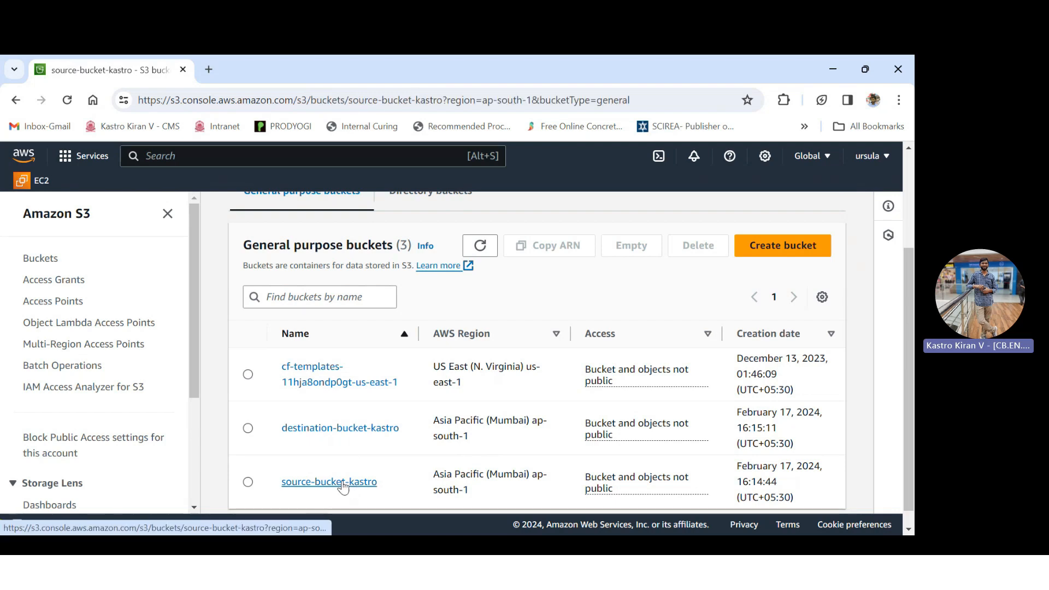
scroll(409, 411, down, 3)
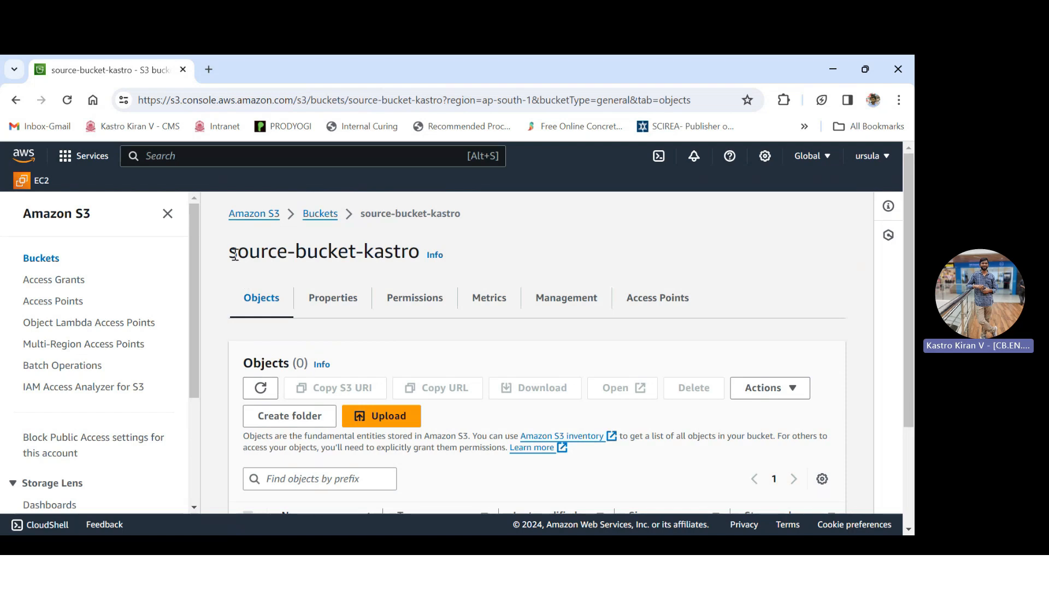
drag(236, 252, 400, 253)
double_click(247, 364)
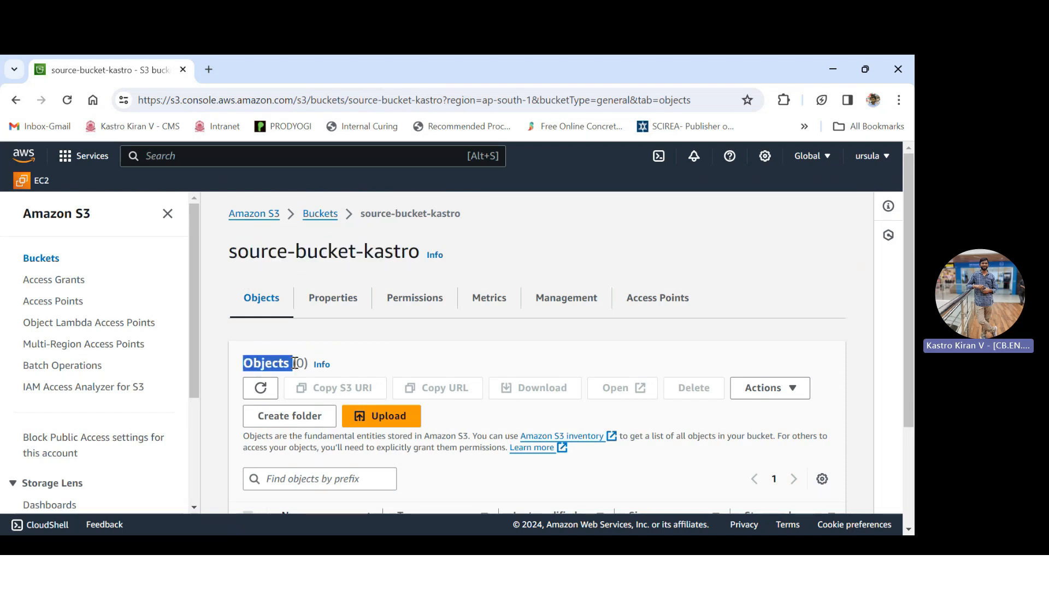
Return to the bucket list, open the destination bucket and check which objects it contains
double_click(326, 214)
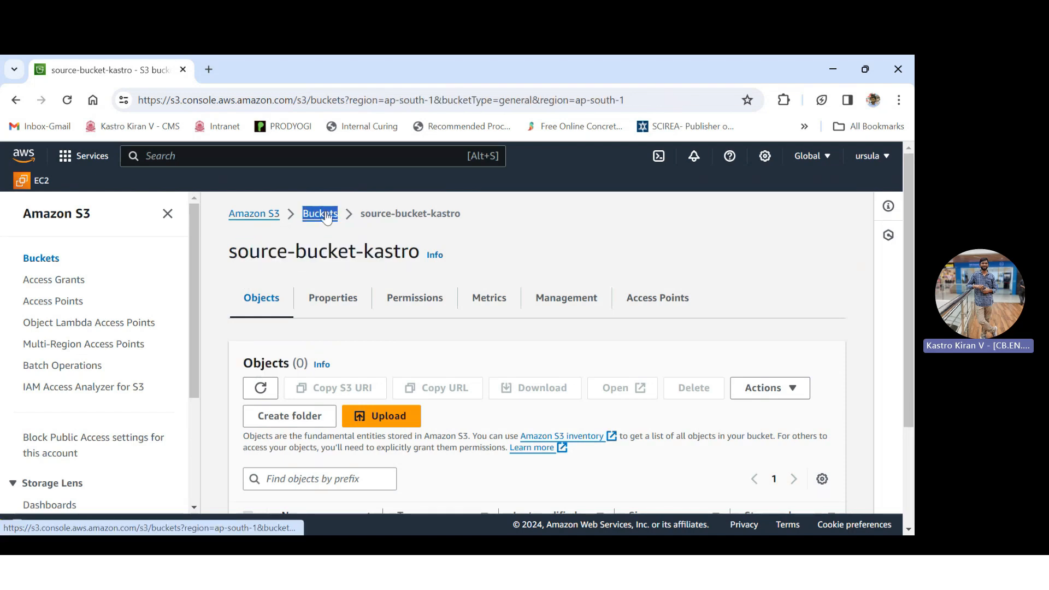
scroll(338, 355, down, 2)
click(307, 431)
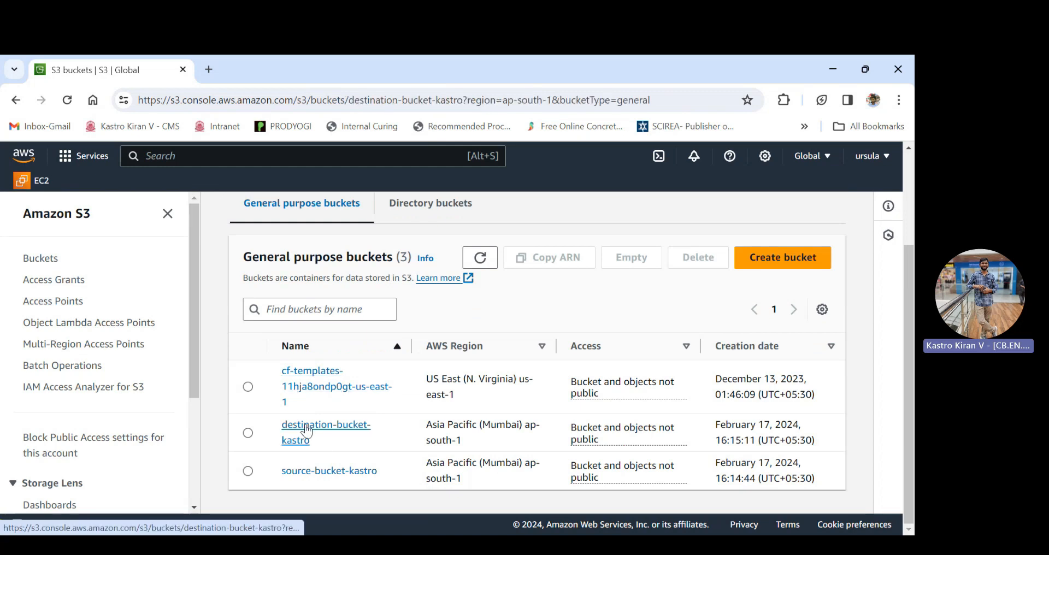
drag(229, 252, 438, 249)
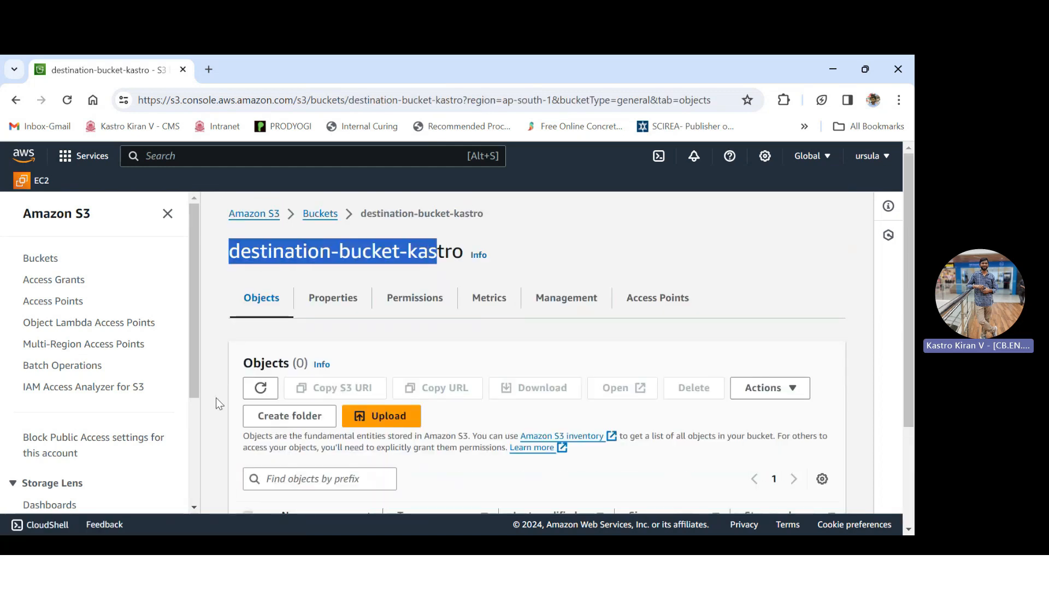
drag(238, 365, 309, 364)
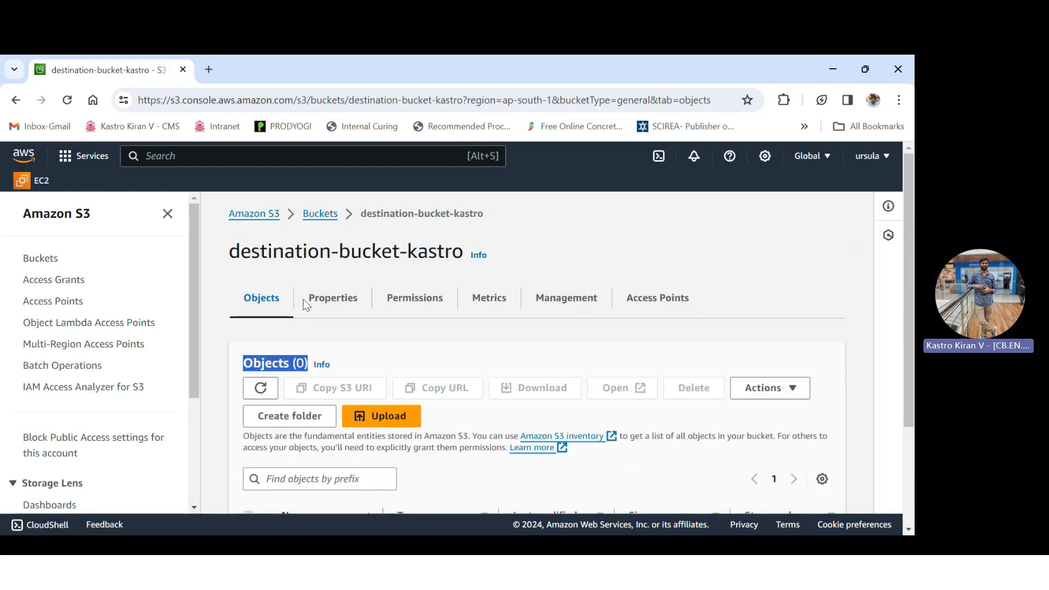
Return to the bucket list and start an object upload in the source bucket
click(320, 215)
scroll(350, 290, down, 1)
scroll(355, 311, down, 2)
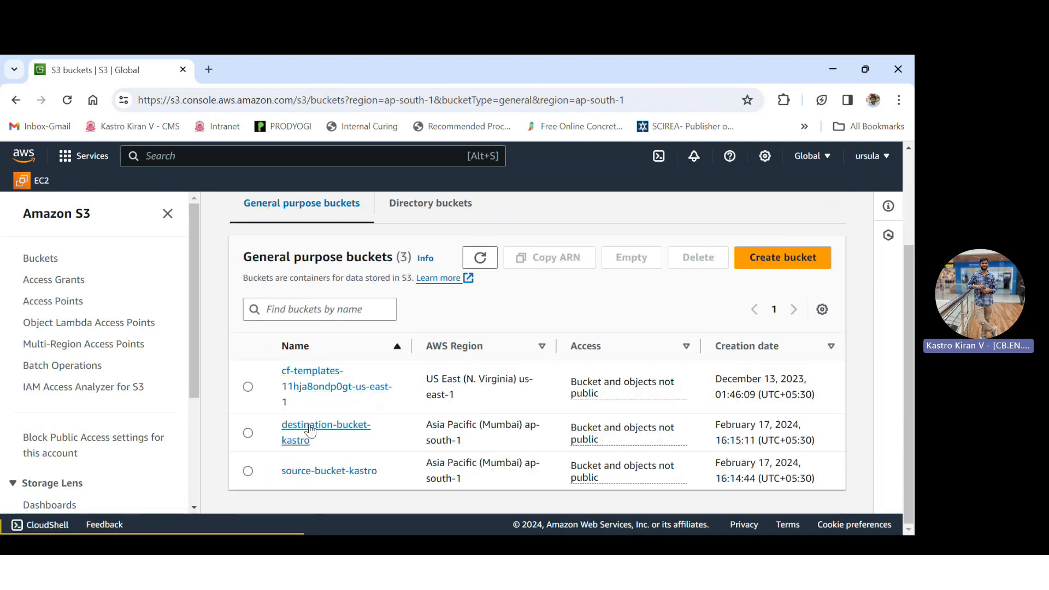
click(321, 473)
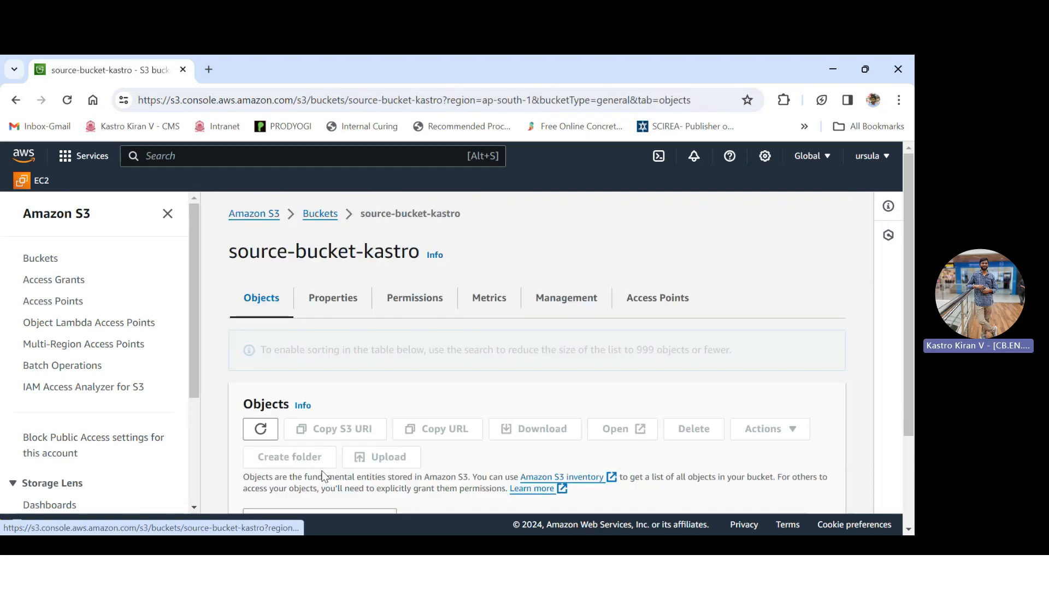
click(396, 422)
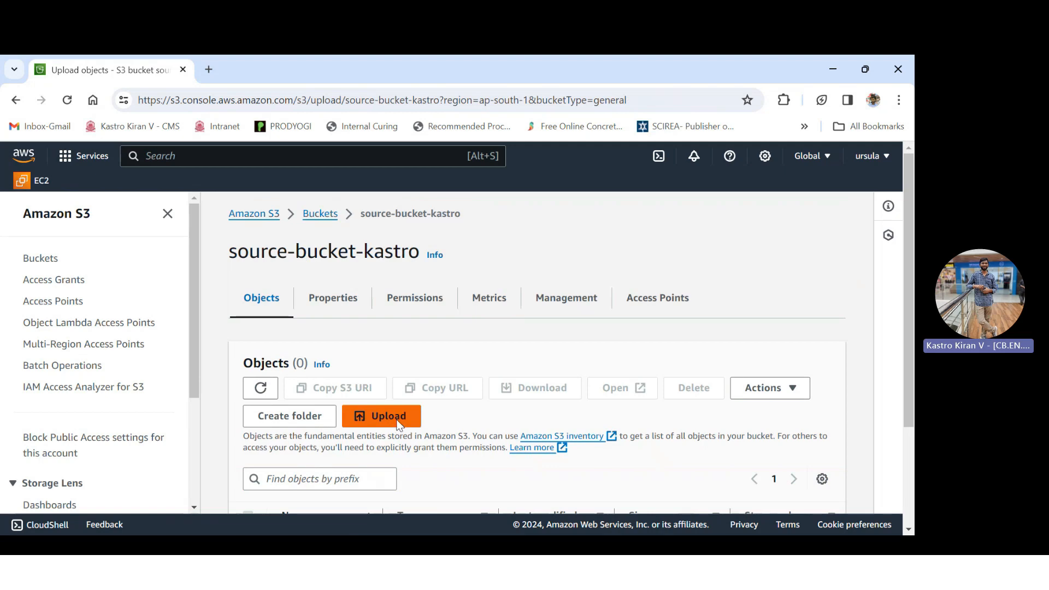
scroll(480, 327, down, 1)
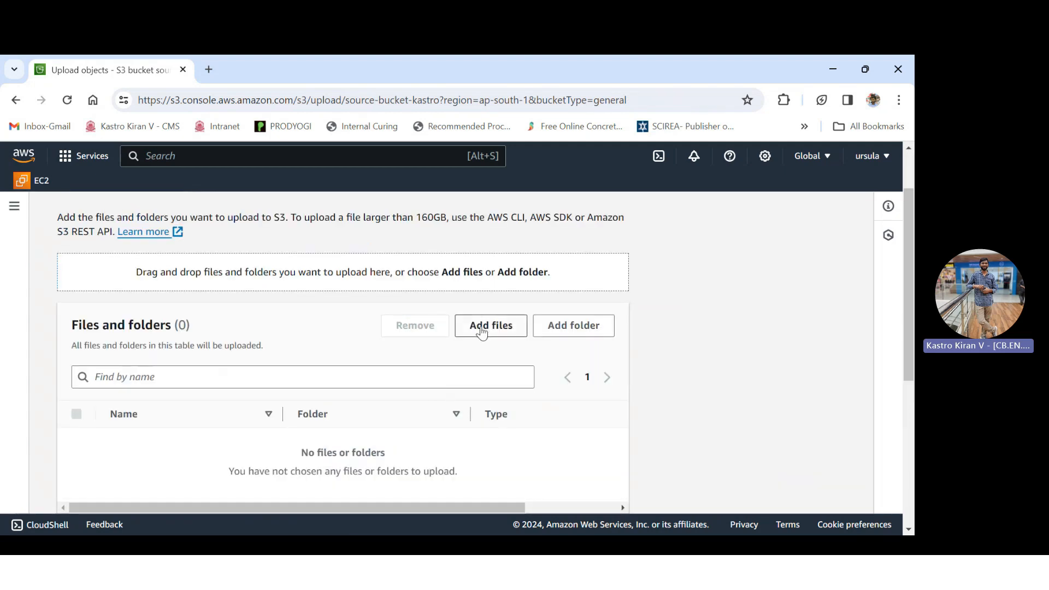
click(482, 331)
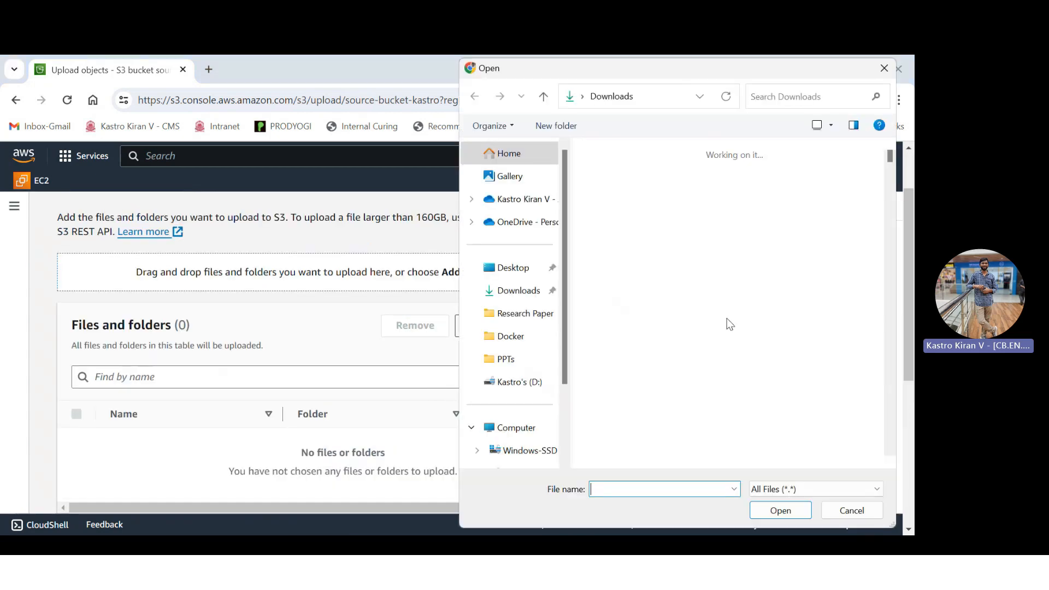
scroll(727, 319, down, 5)
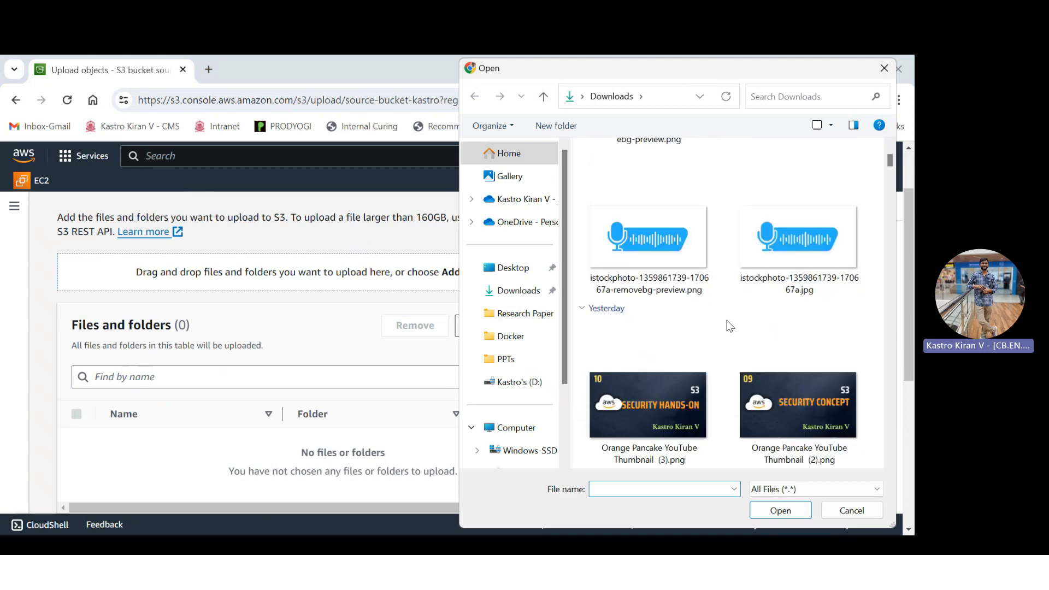
click(670, 240)
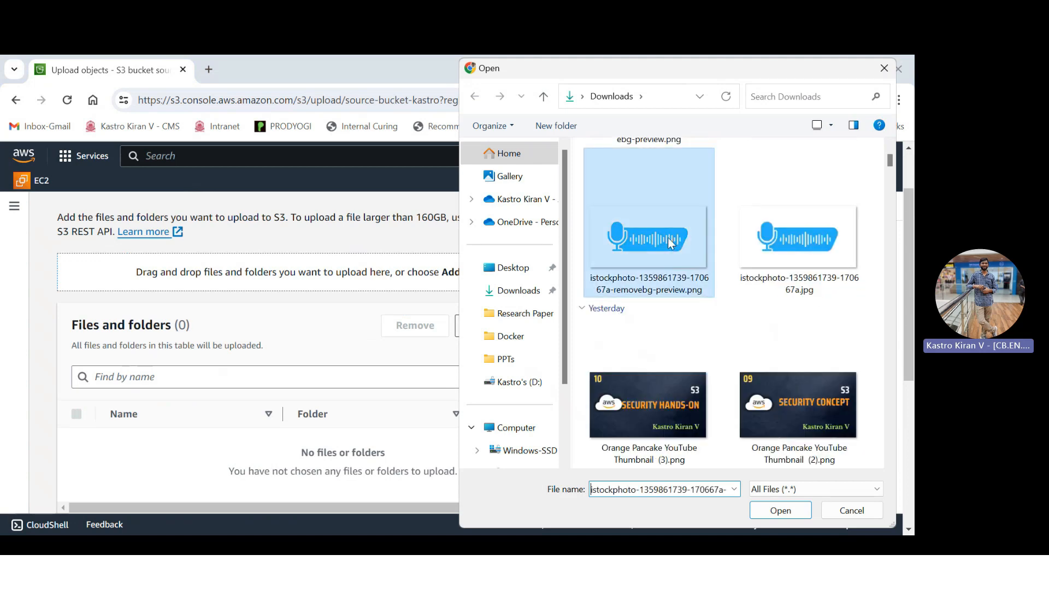
click(779, 509)
scroll(342, 375, down, 5)
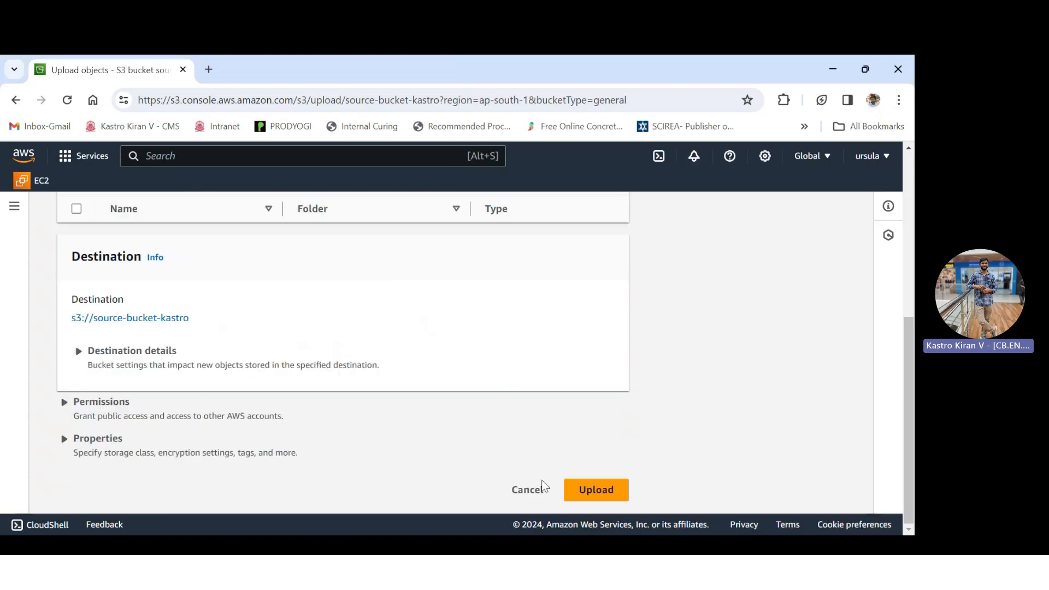
click(586, 491)
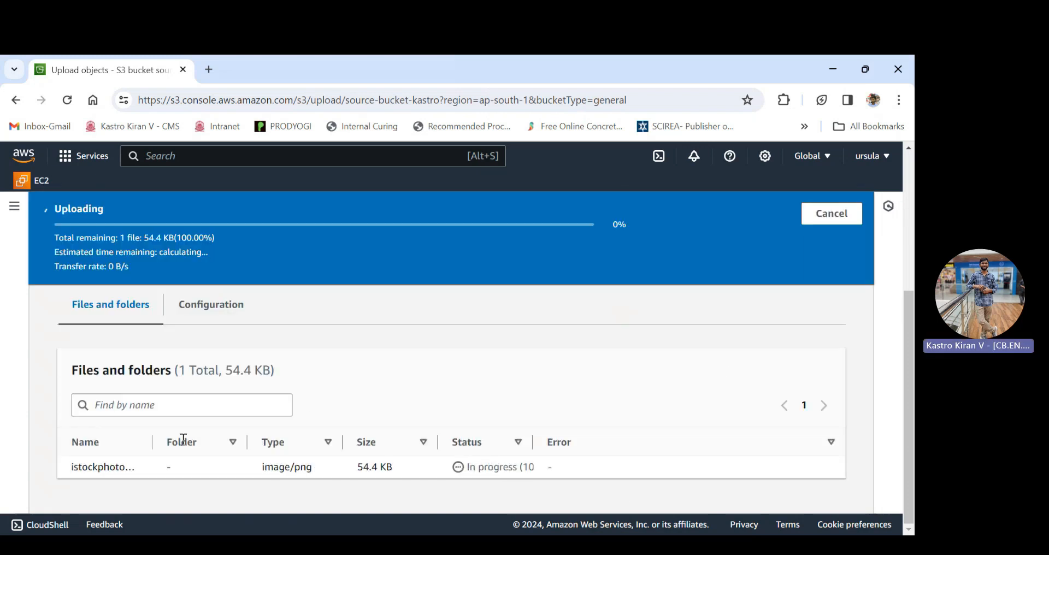
scroll(318, 354, up, 3)
click(815, 271)
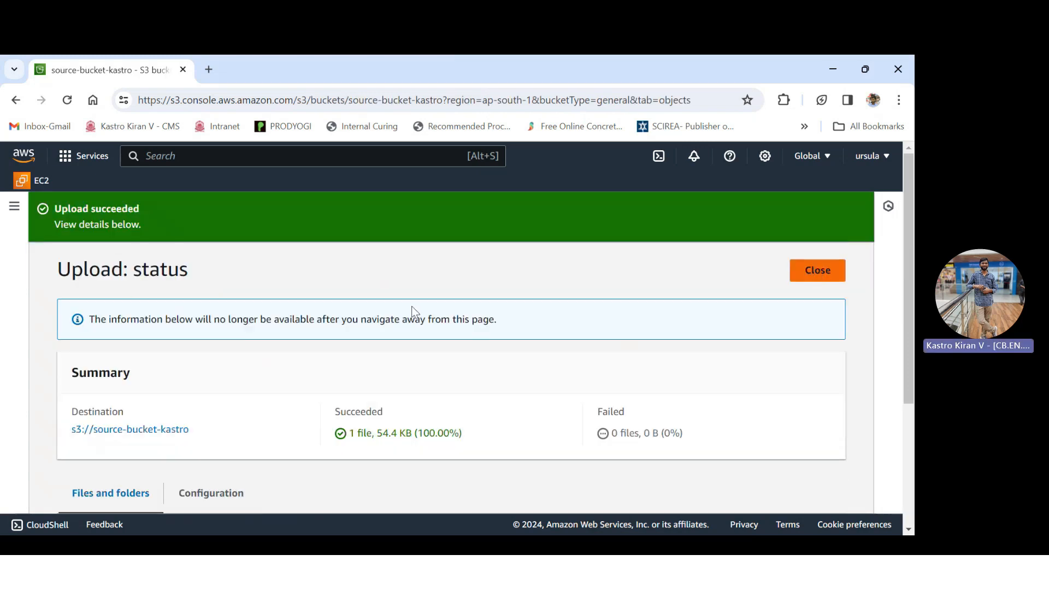
Check the source bucket's object list for the uploaded image
drag(232, 475, 112, 444)
scroll(122, 391, up, 1)
drag(63, 252, 156, 252)
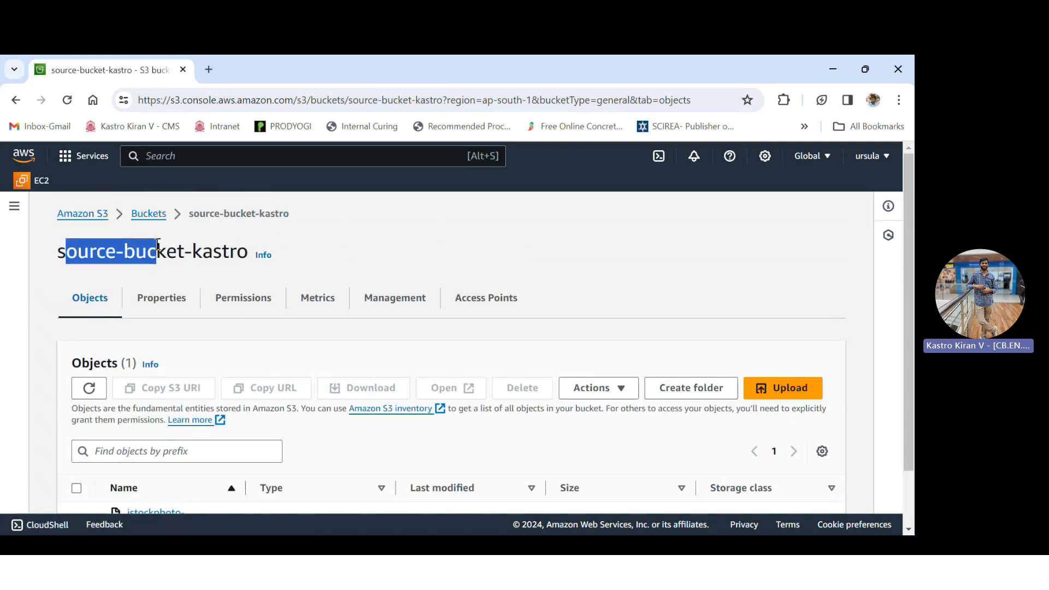
Return to the bucket list, open the destination bucket and refresh its object list to check for copied objects
scroll(151, 464, down, 1)
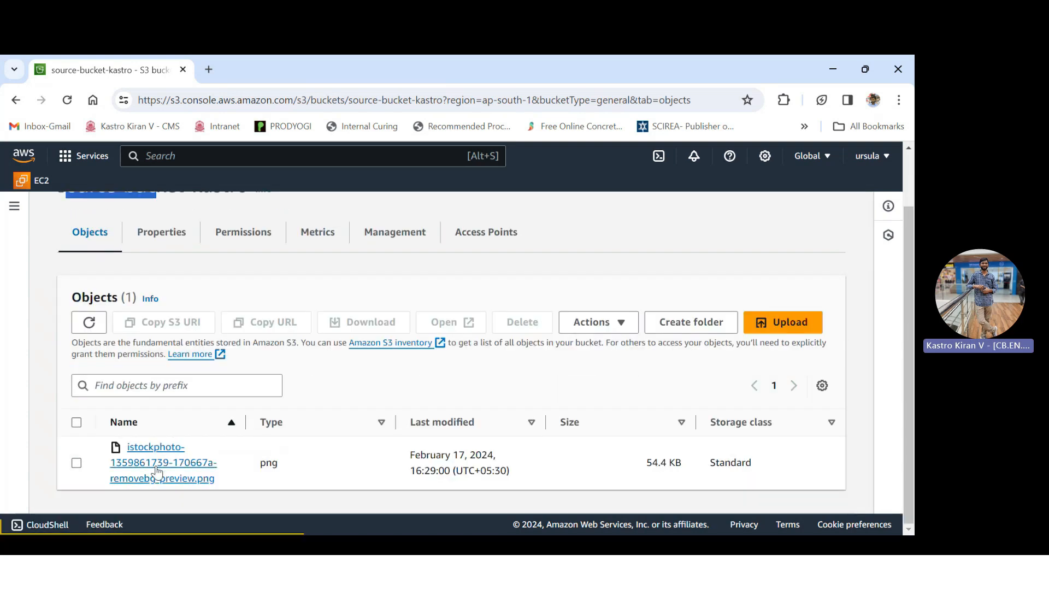
scroll(150, 464, up, 1)
click(152, 215)
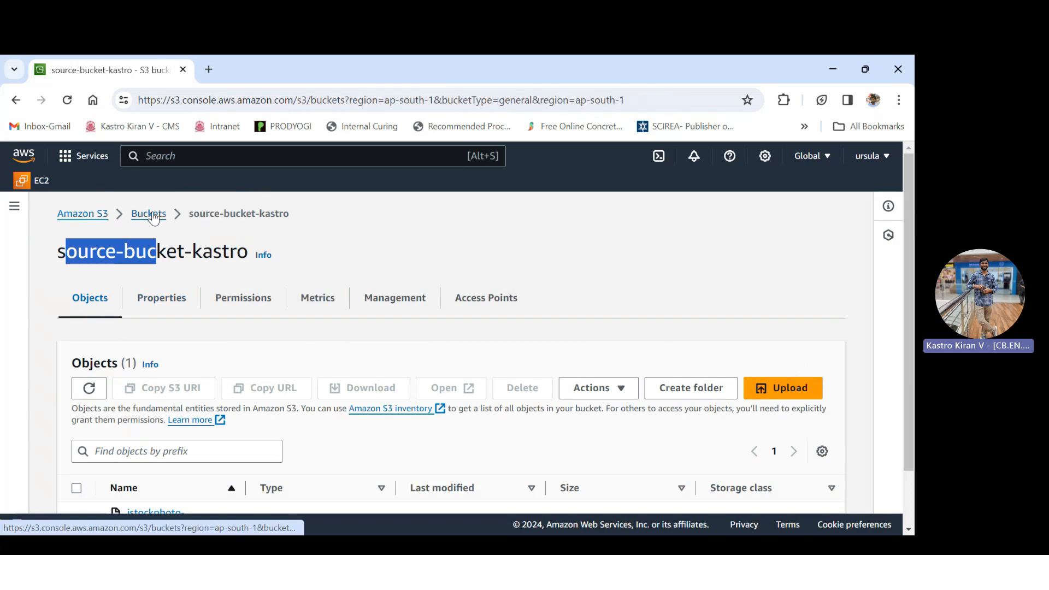
scroll(213, 391, down, 2)
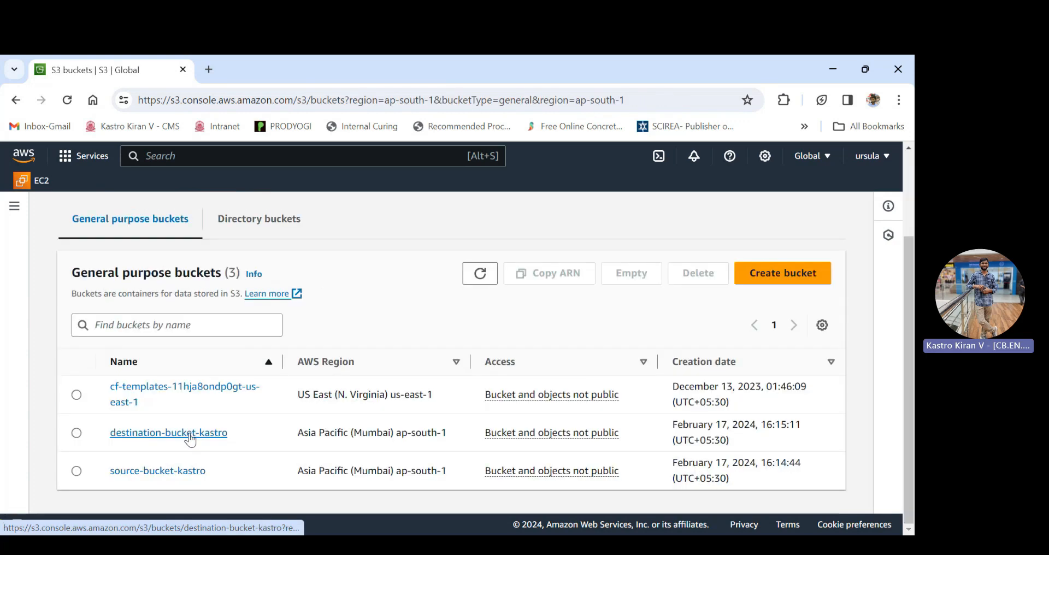
click(189, 435)
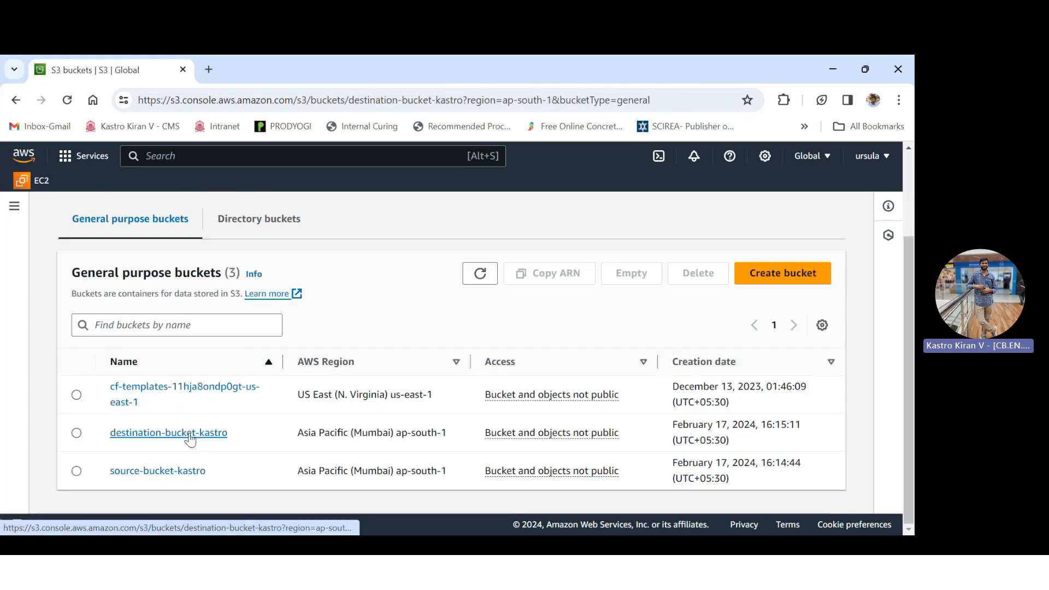
scroll(257, 394, down, 2)
click(93, 284)
click(93, 285)
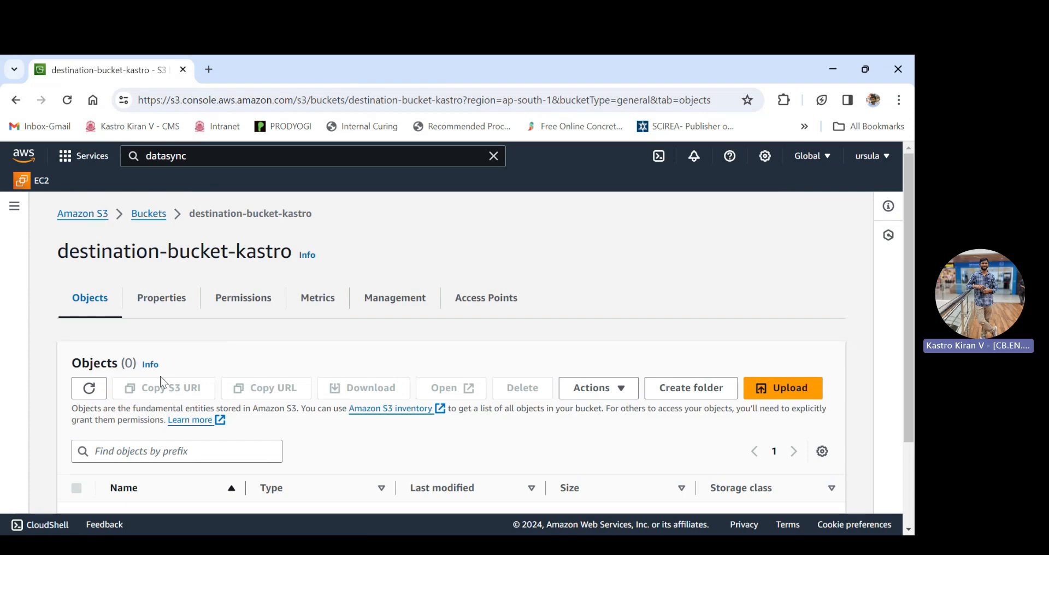
click(91, 392)
click(88, 387)
scroll(175, 302, down, 1)
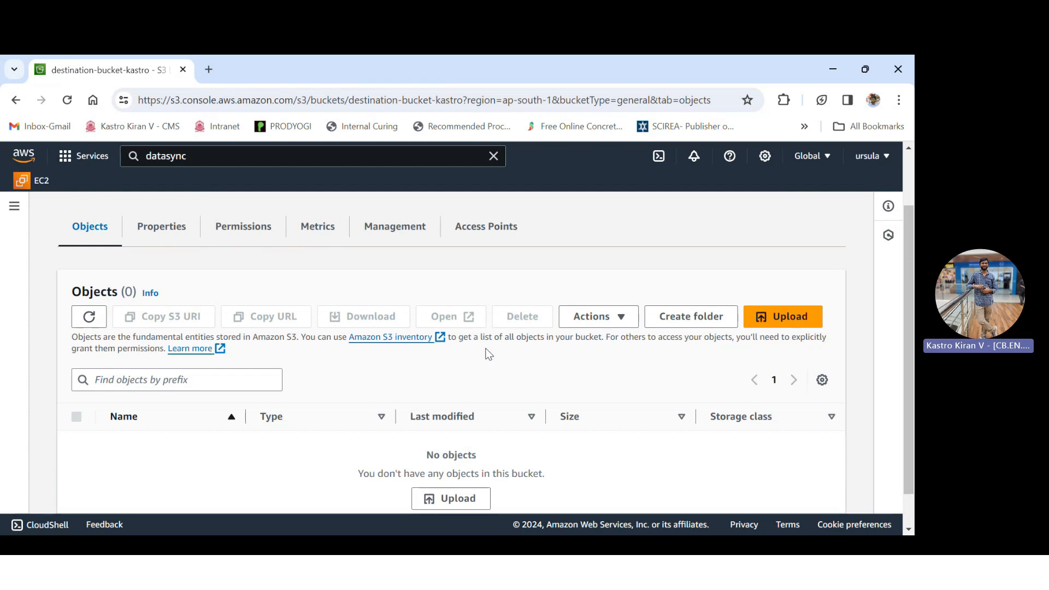
Search the AWS services for datasync, open DataSync in a new browser tab and switch to it
click(493, 156)
click(440, 156)
text(datasync)
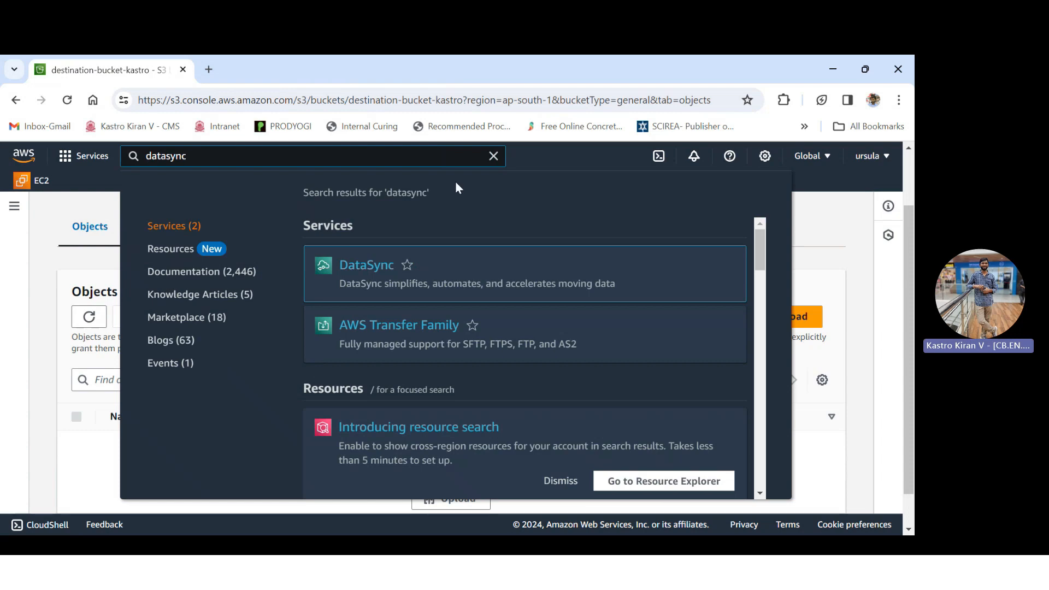
right_click(364, 272)
click(399, 276)
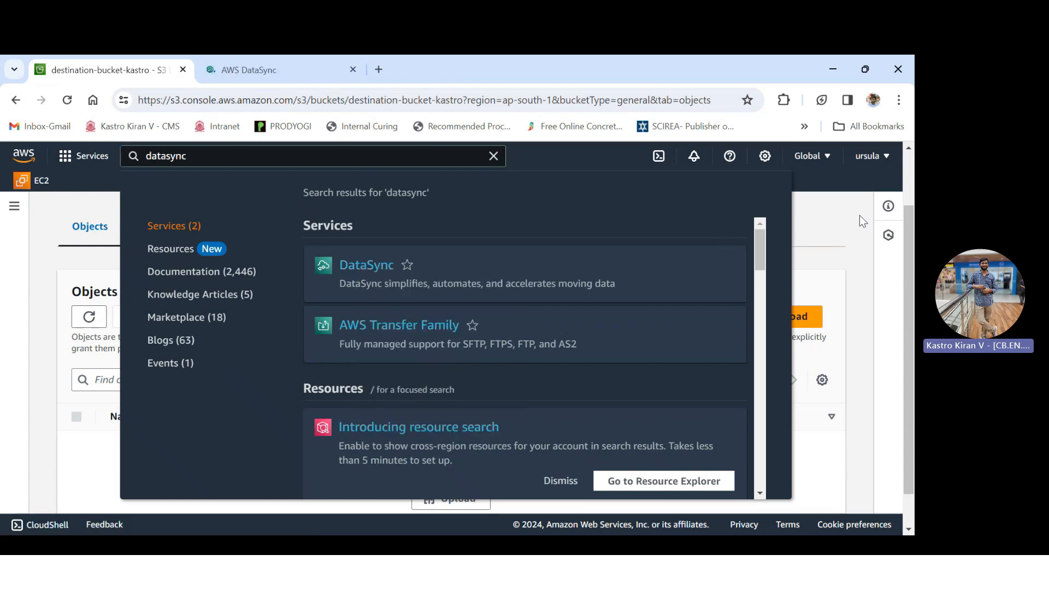
click(859, 216)
click(247, 70)
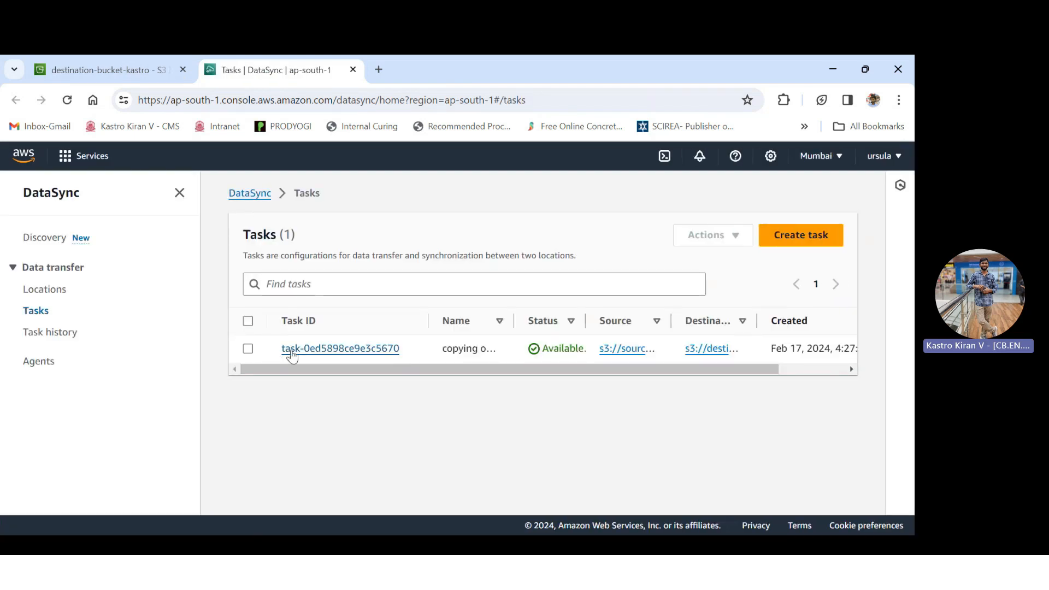
Open the "copying objects" task, start it with defaults and check its task status
drag(410, 370, 278, 374)
click(352, 402)
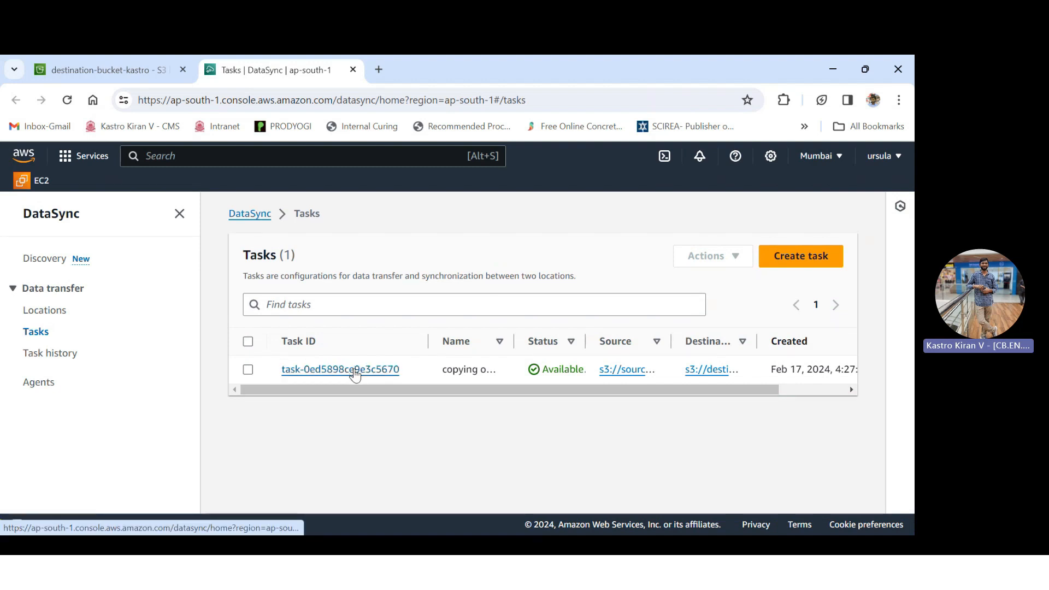
click(354, 370)
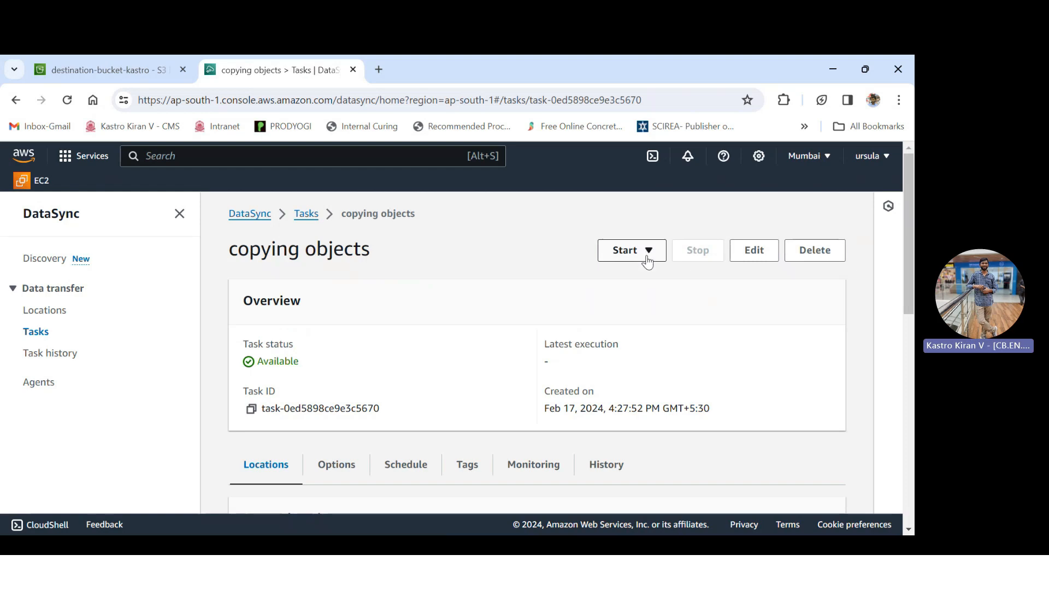
click(639, 254)
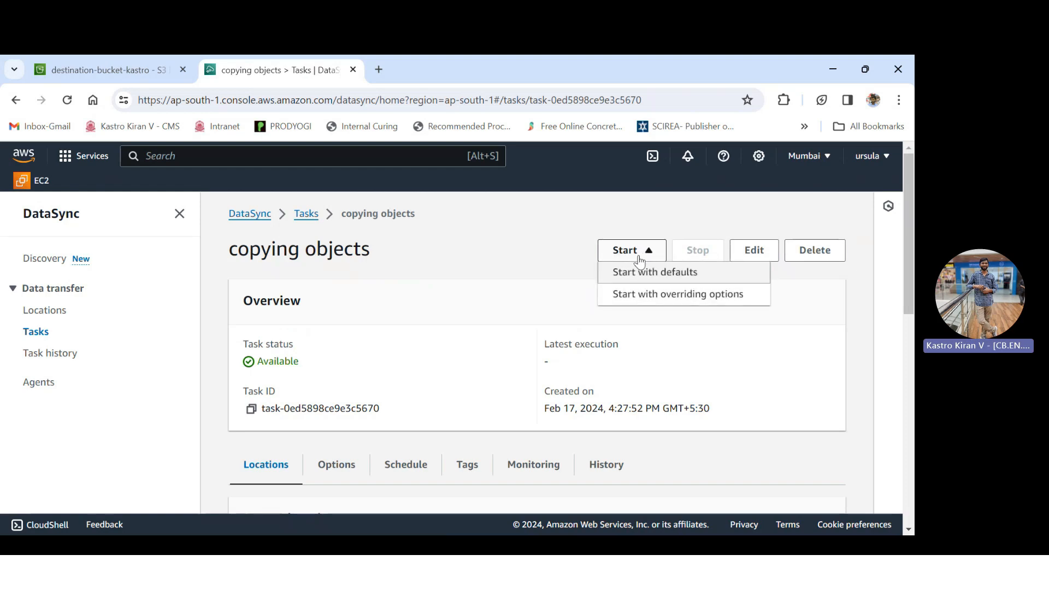
click(642, 276)
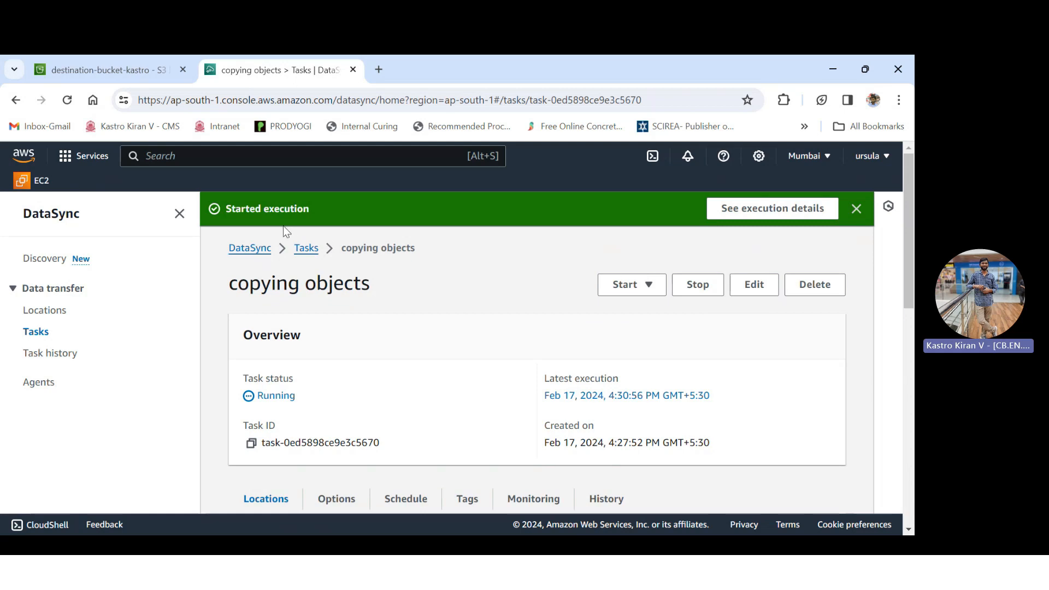
drag(298, 379, 227, 384)
drag(296, 395, 258, 395)
click(121, 70)
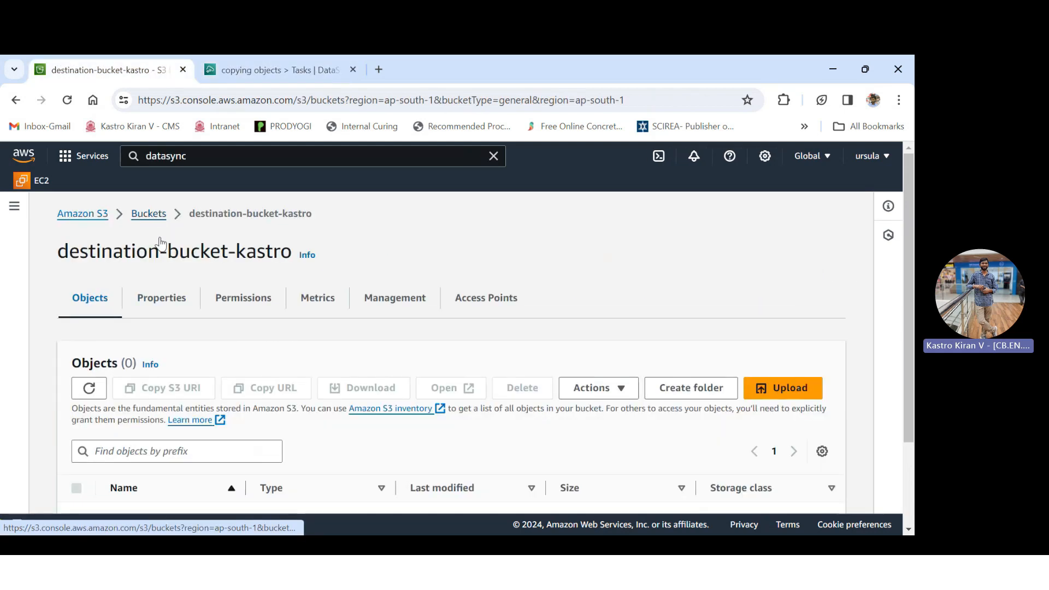
scroll(276, 410, down, 2)
click(163, 472)
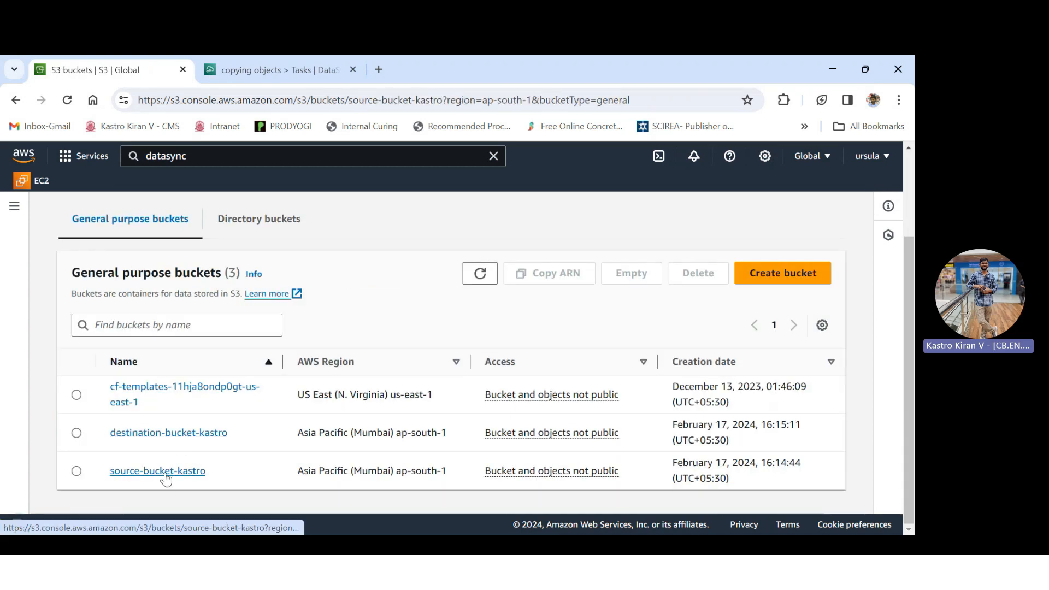
scroll(160, 456, down, 1)
click(77, 463)
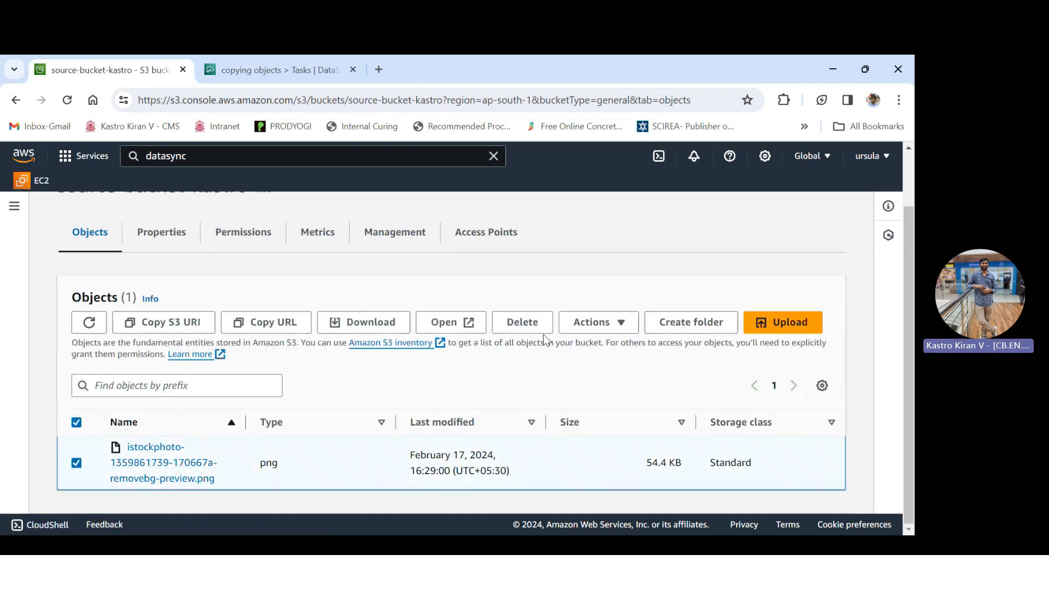
click(522, 322)
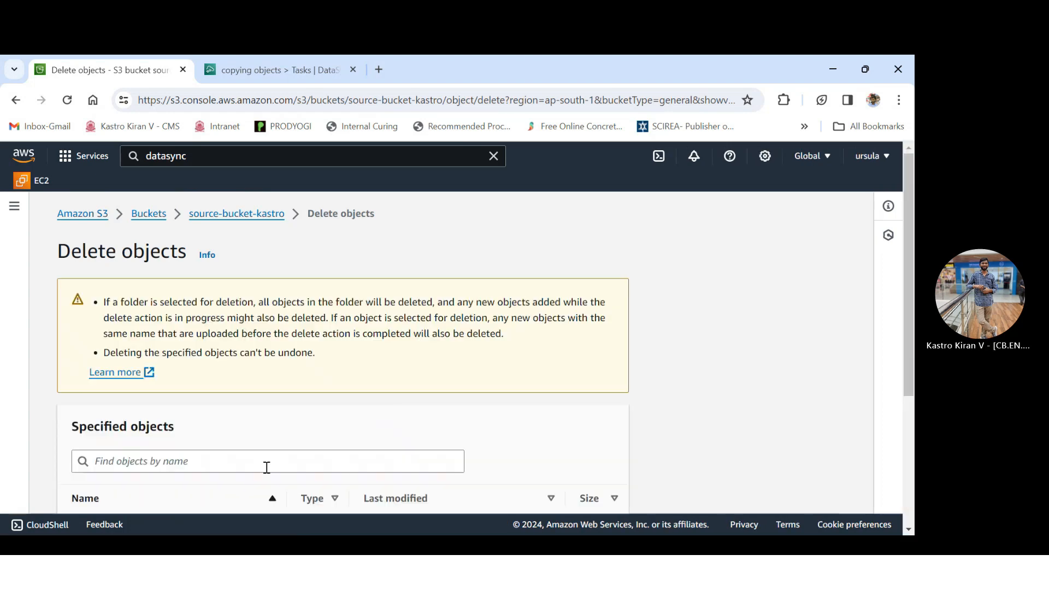
scroll(236, 433, down, 4)
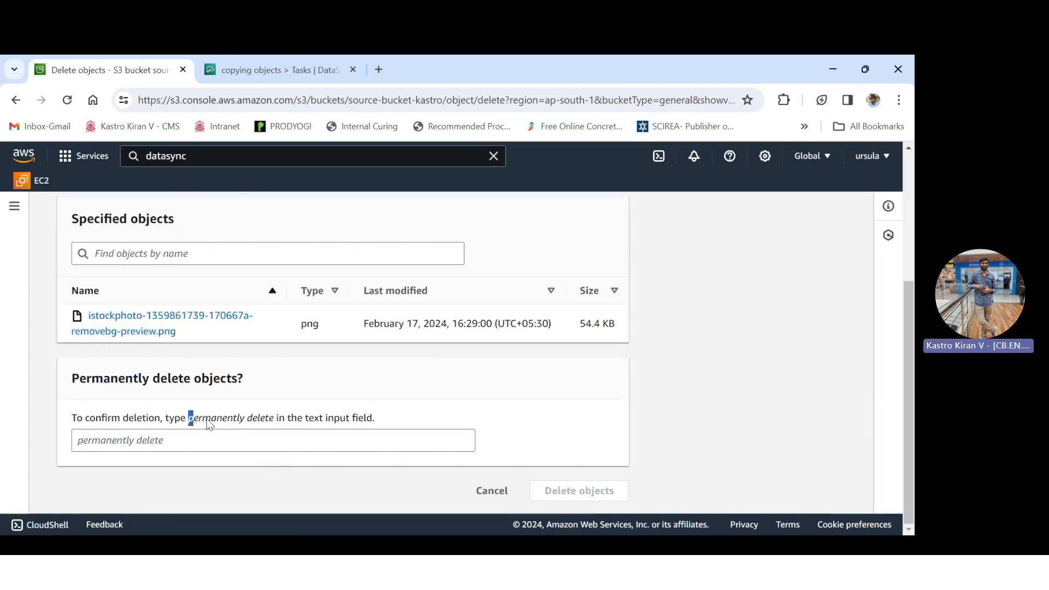
drag(188, 417, 266, 420)
click(251, 440)
text(permanently delete)
click(613, 493)
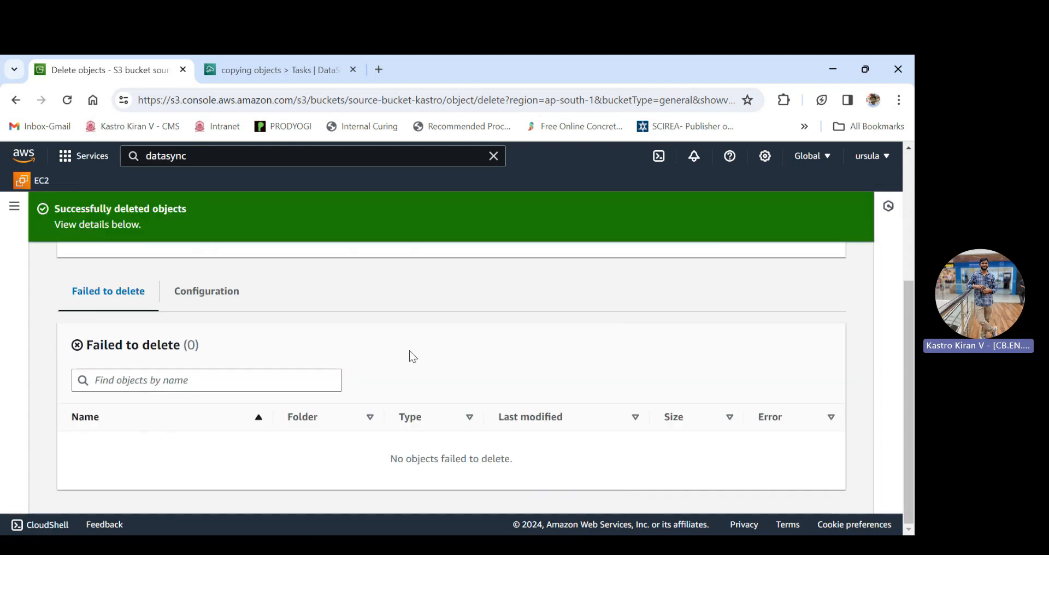
scroll(800, 257, up, 4)
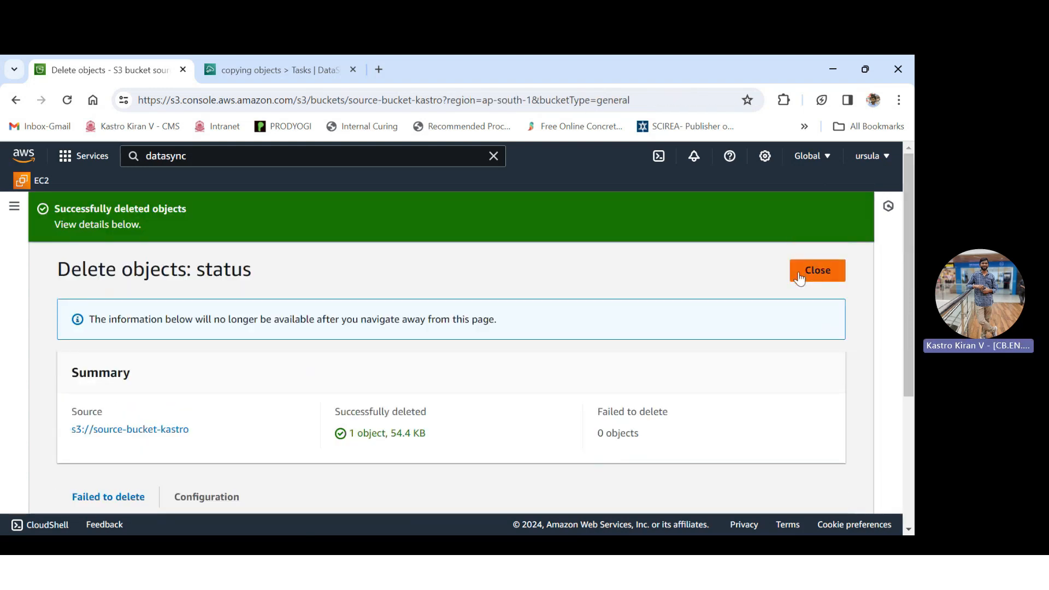
click(799, 277)
Check the source bucket's object list for remaining objects
scroll(263, 331, down, 2)
scroll(270, 374, up, 2)
drag(58, 251, 249, 260)
scroll(361, 416, down, 2)
drag(426, 415, 473, 415)
scroll(198, 351, up, 1)
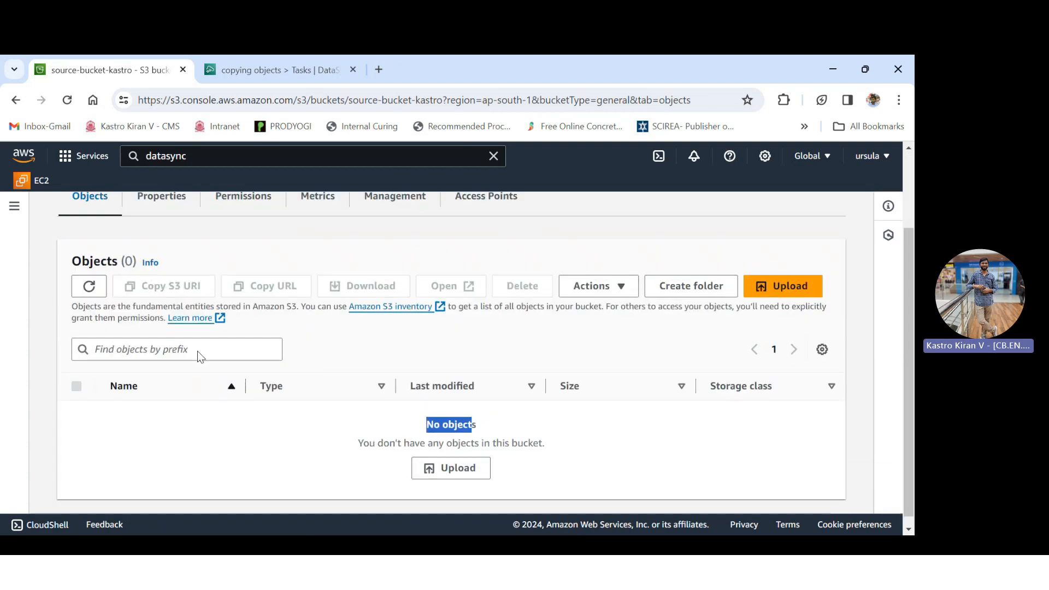
Return to the bucket list, open the destination bucket and check its object list
scroll(198, 350, up, 2)
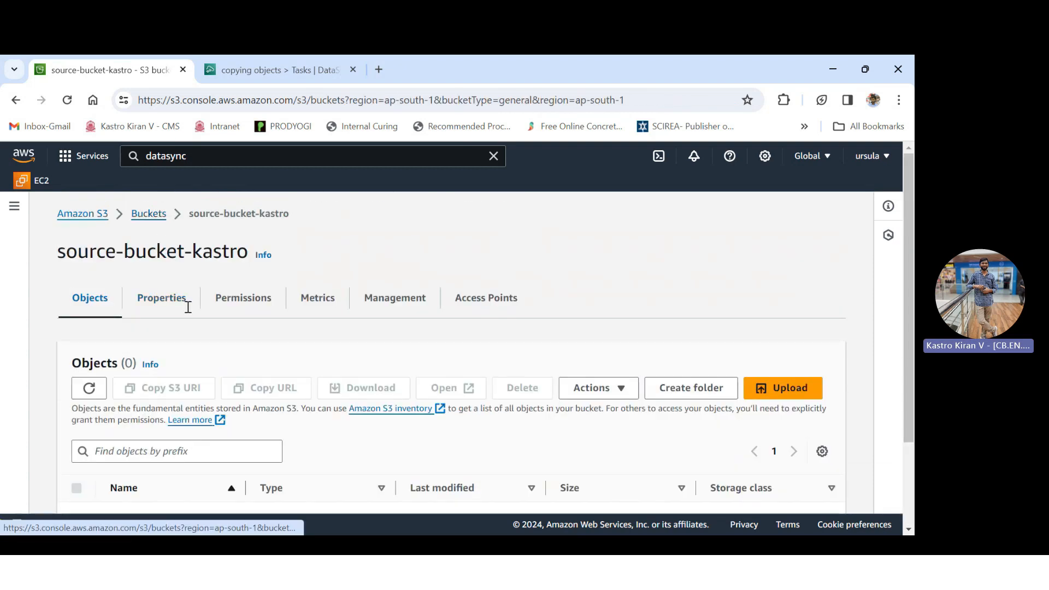
scroll(175, 433, down, 2)
click(173, 435)
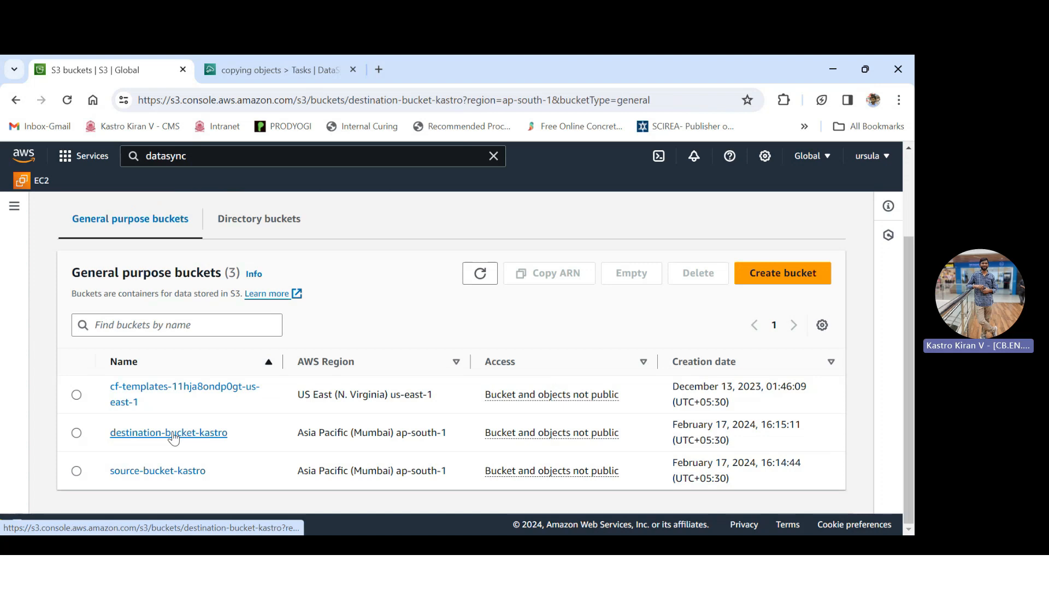
scroll(215, 409, down, 2)
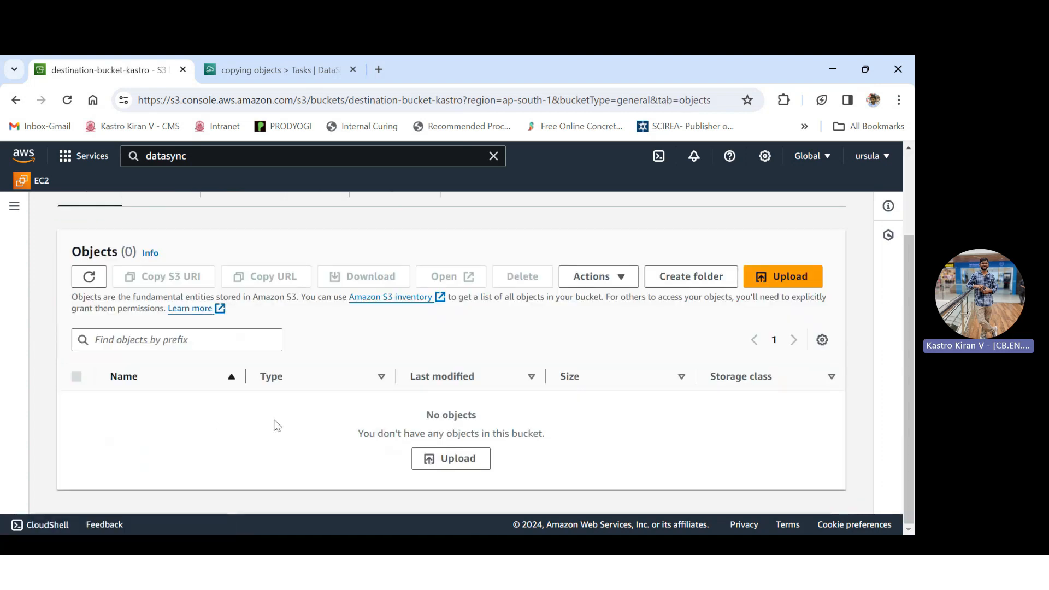
scroll(278, 425, up, 2)
drag(257, 252, 153, 227)
Return to the bucket list, open the source bucket and start an object upload
click(145, 216)
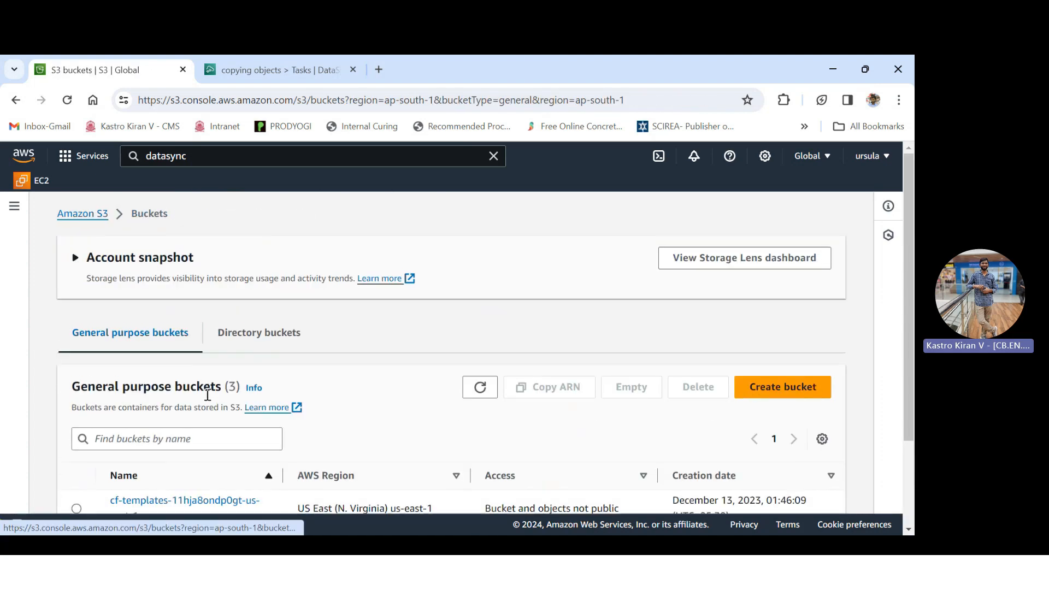
scroll(208, 408, down, 2)
click(164, 470)
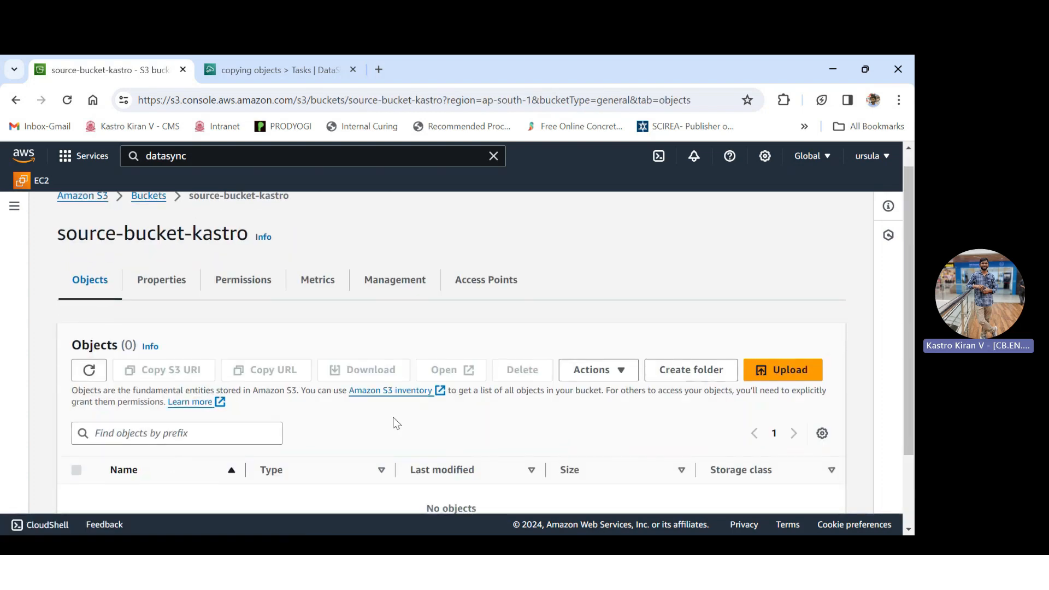
scroll(392, 417, down, 2)
click(464, 464)
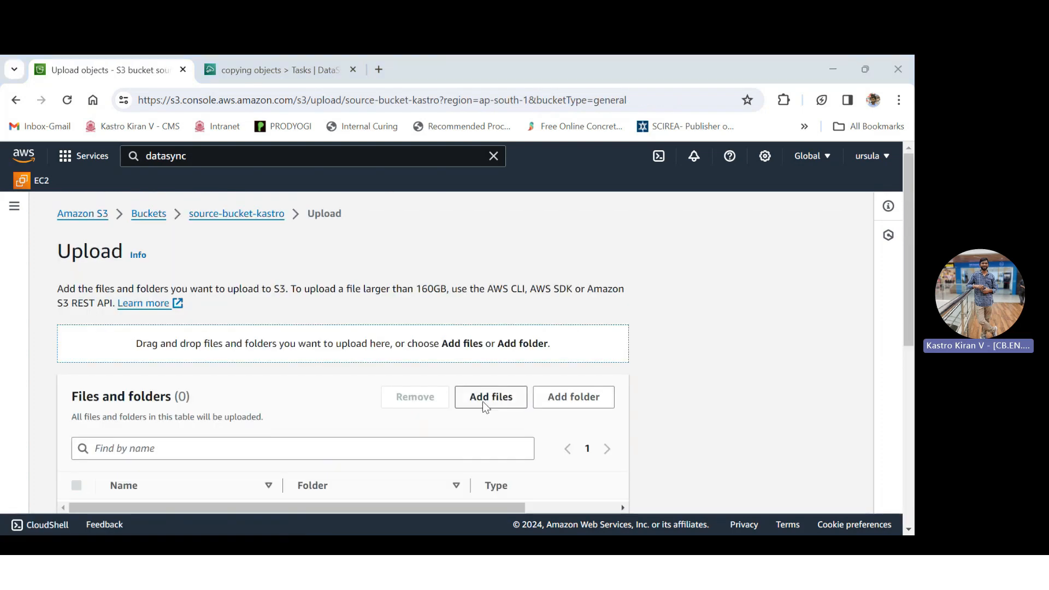
click(483, 401)
scroll(637, 360, down, 3)
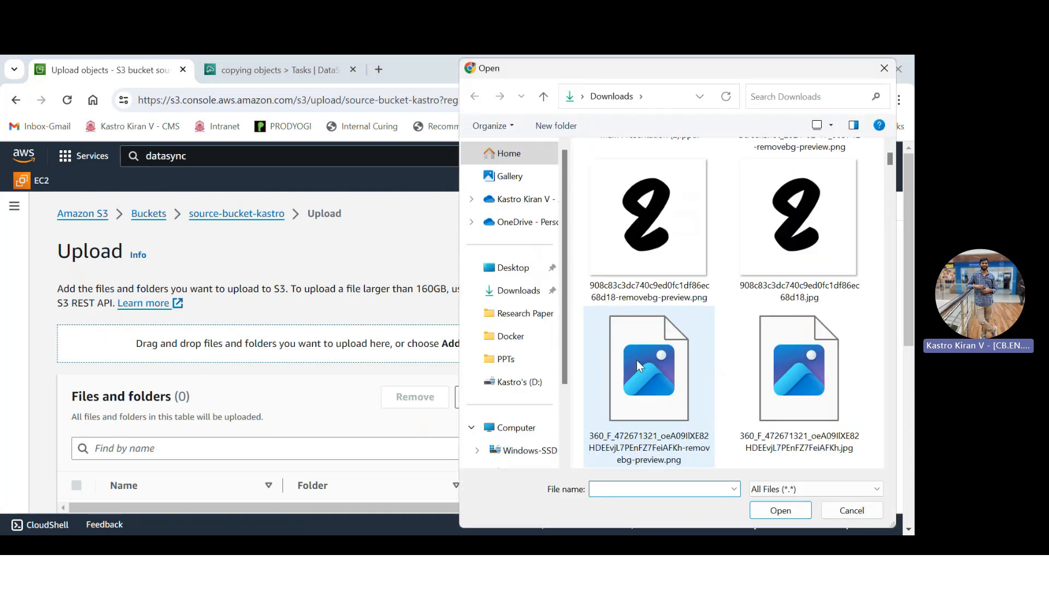
scroll(637, 359, down, 2)
click(639, 406)
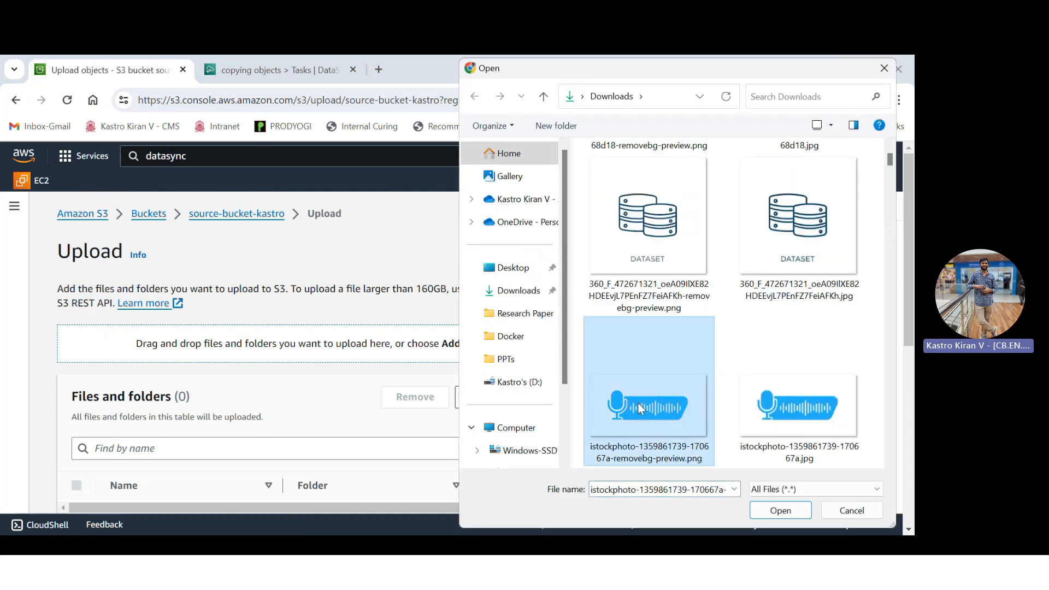
double_click(637, 403)
scroll(693, 405, down, 10)
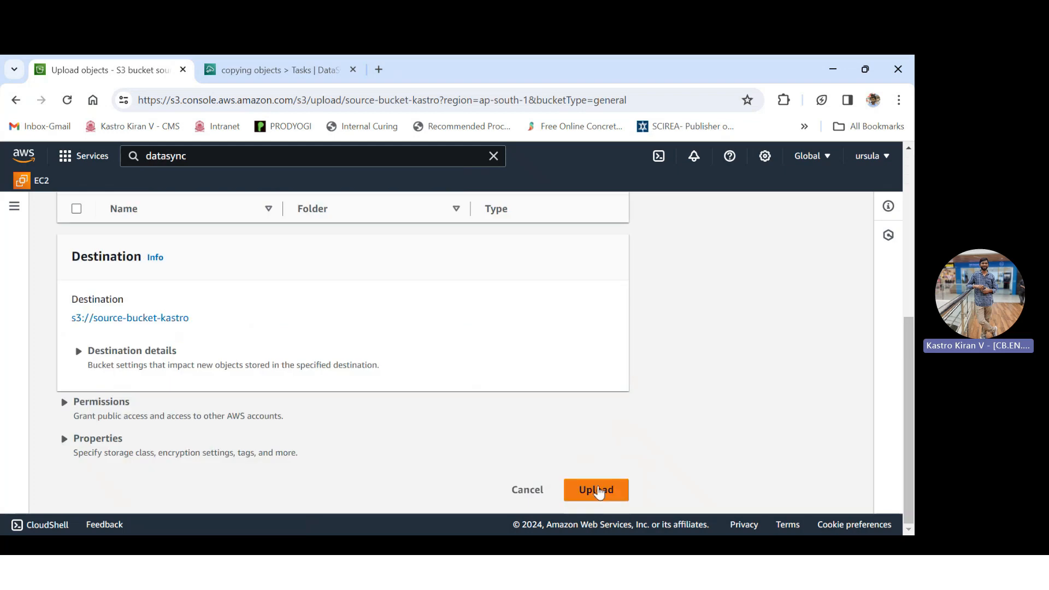
click(596, 489)
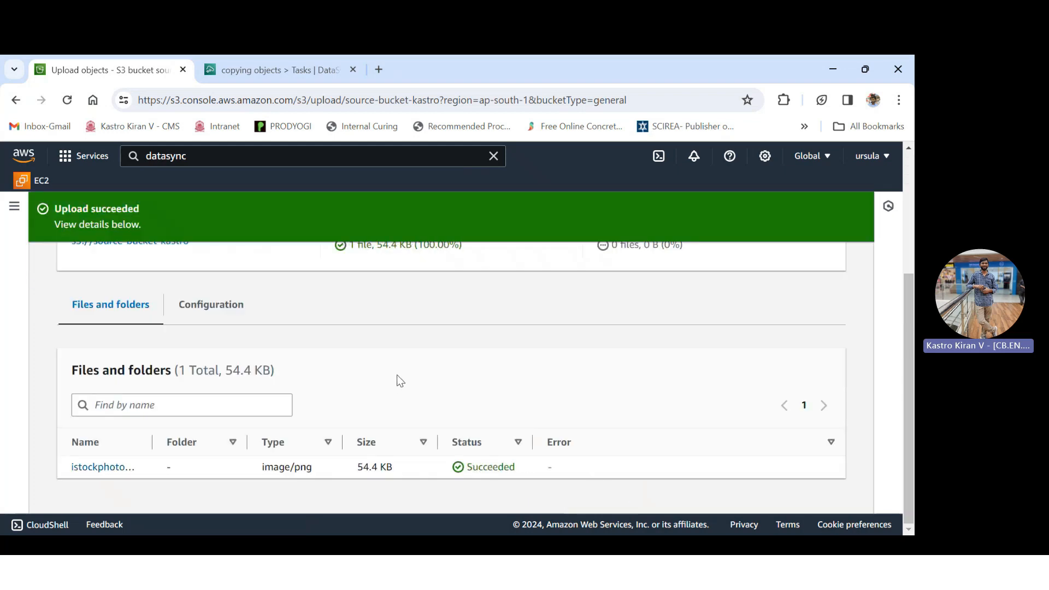
scroll(840, 274, up, 3)
click(807, 277)
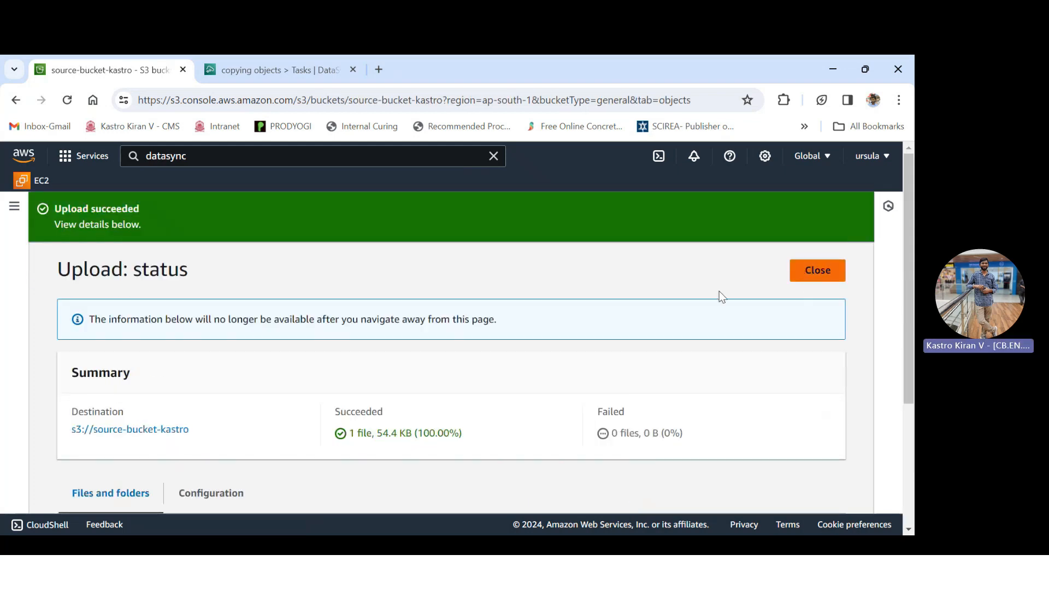
Check the source bucket's object list for the re-uploaded image
scroll(78, 276, down, 2)
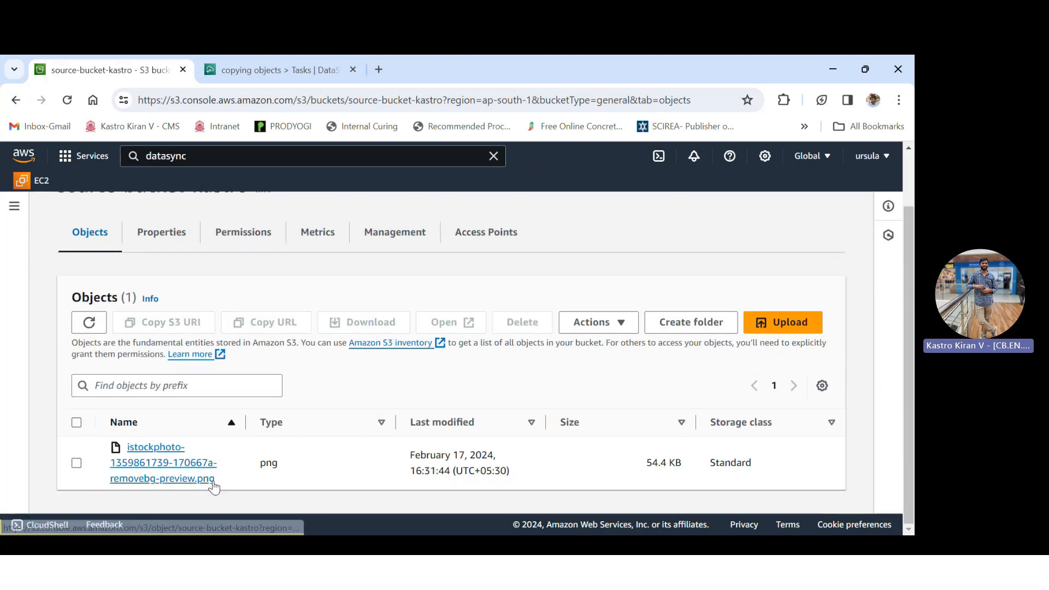
drag(216, 479, 112, 443)
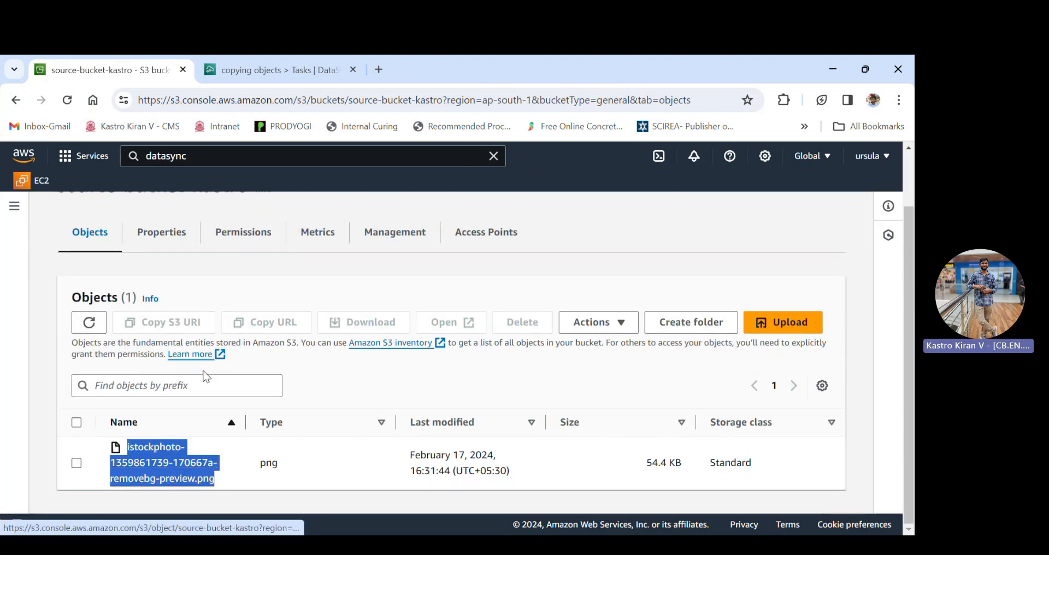
scroll(183, 246, up, 2)
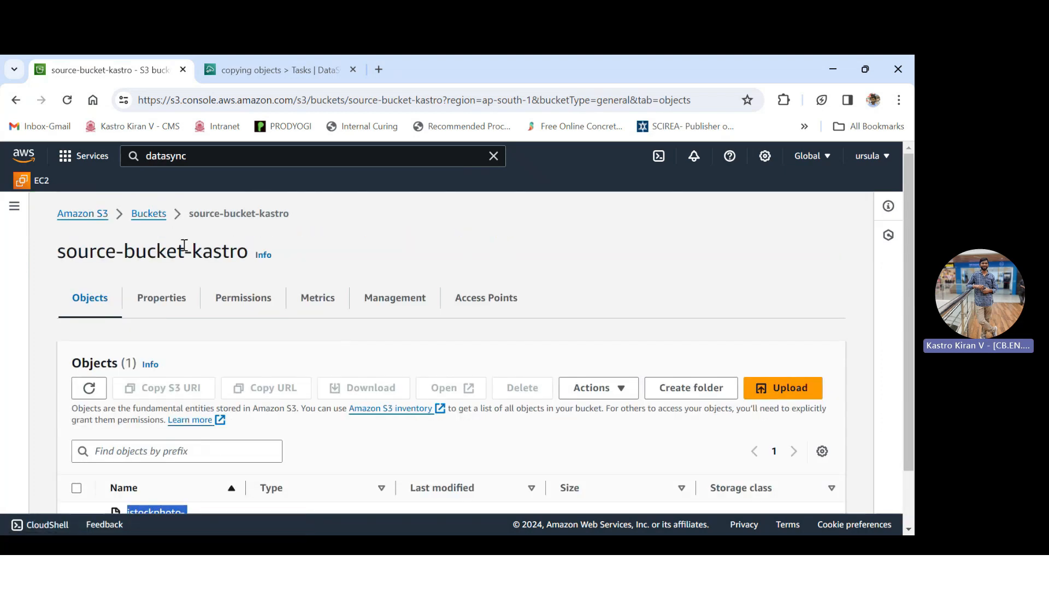
Return to the bucket list and open destination-bucket-kastro
click(158, 217)
scroll(220, 331, down, 2)
click(169, 432)
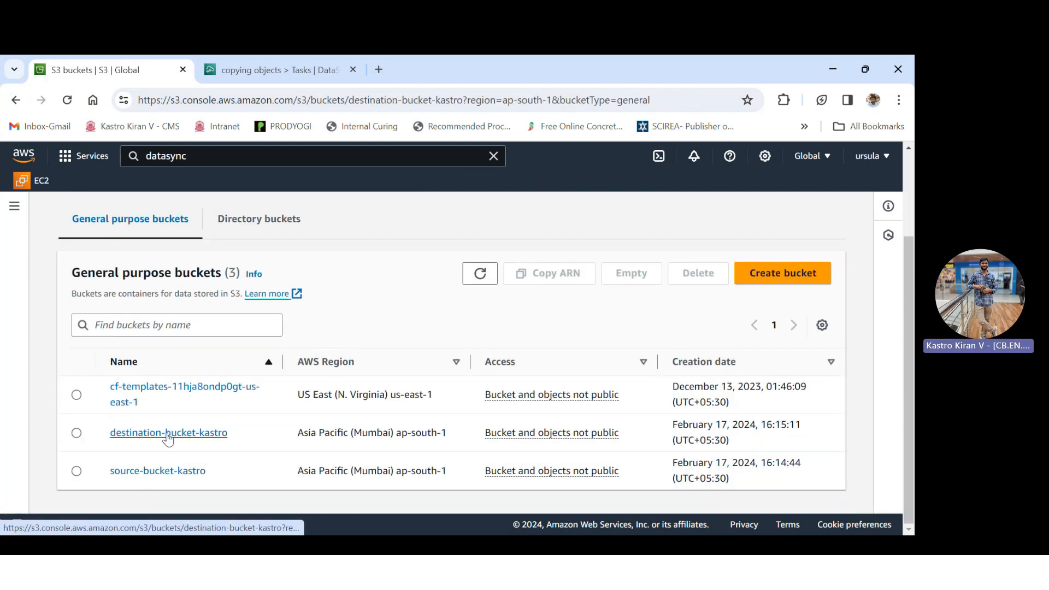
scroll(166, 431, up, 2)
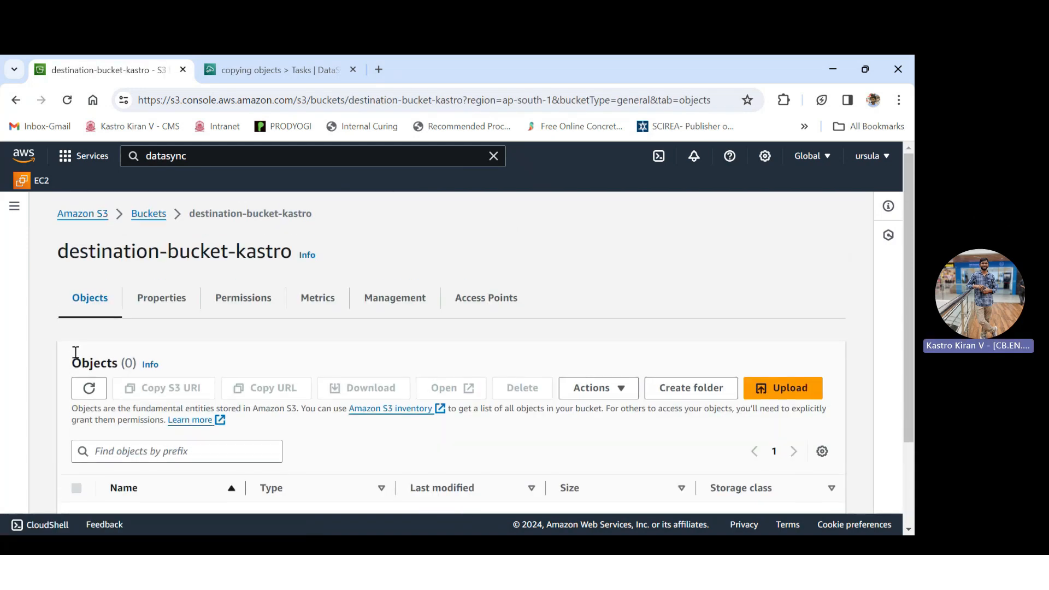
Refresh the destination bucket's object list repeatedly to look for the object copied by the DataSync task
click(88, 388)
scroll(87, 389, down, 1)
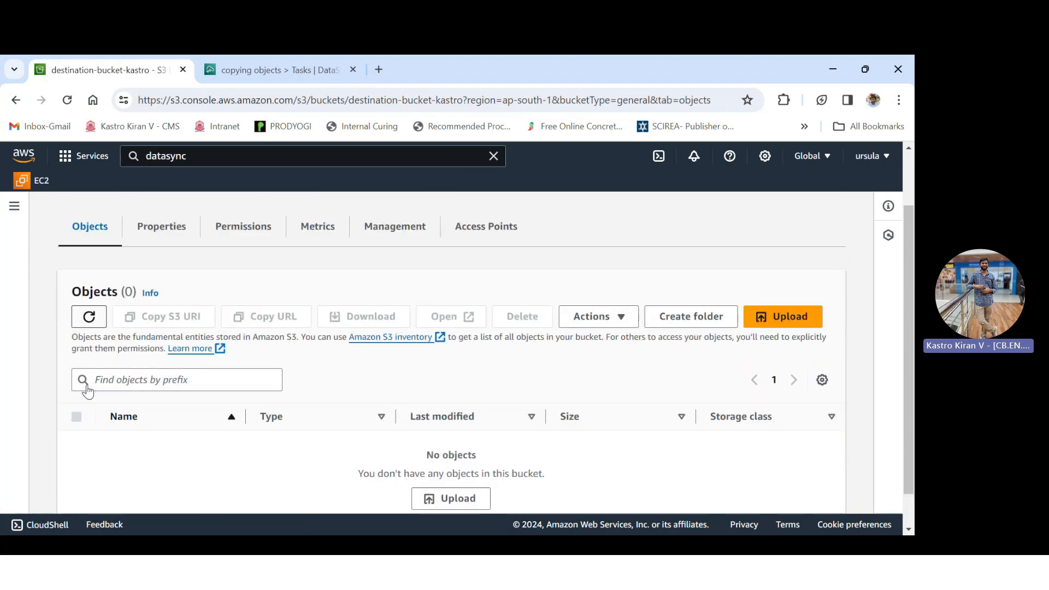
click(88, 322)
click(87, 325)
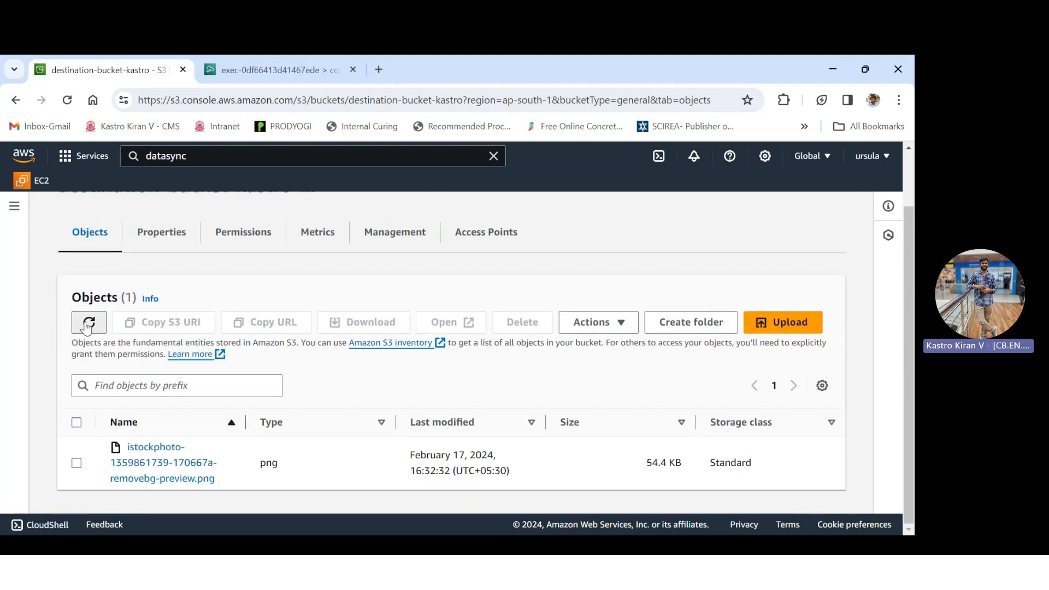
Check the image's file name in the object list and the name of the bucket that holds it
drag(219, 477, 154, 447)
scroll(199, 351, up, 1)
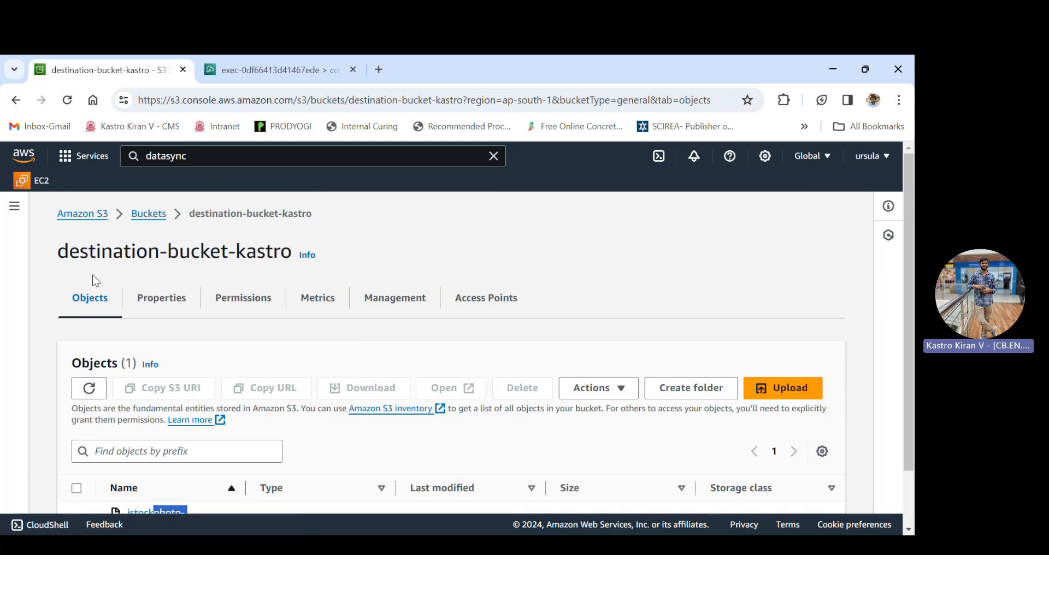
drag(58, 252, 209, 251)
scroll(209, 252, down, 1)
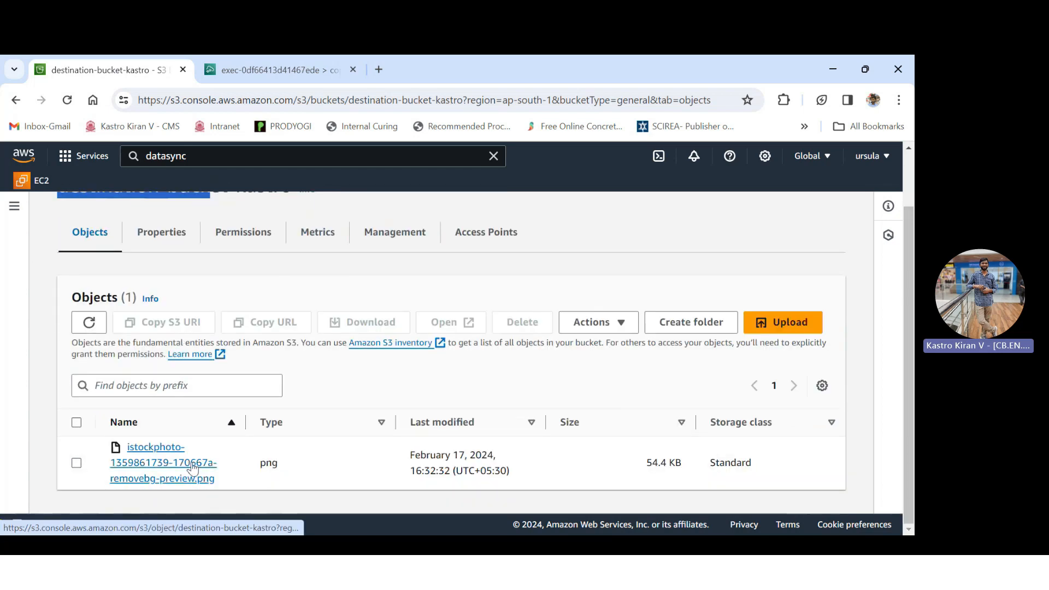